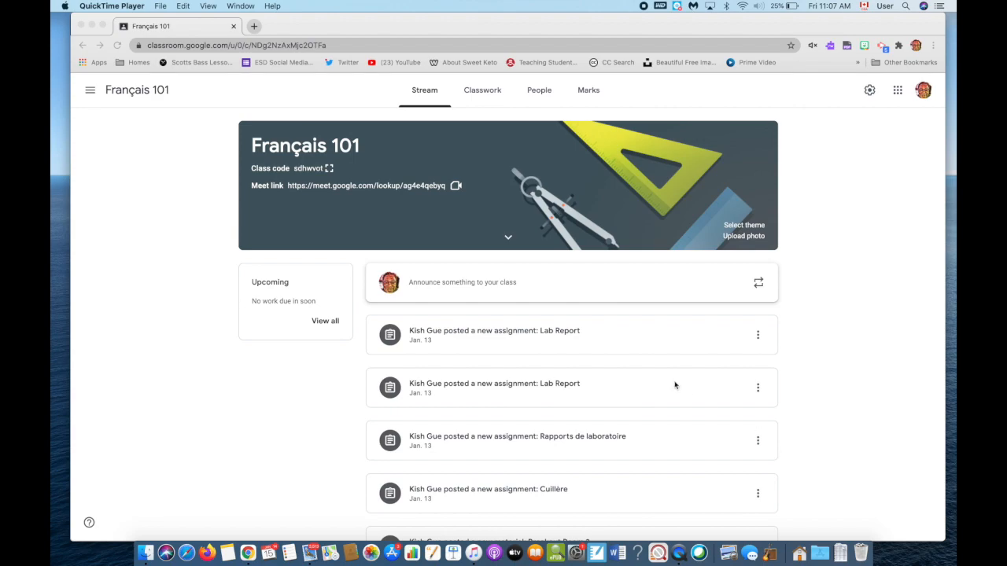
Create a new assignment titled "Landscape" in the classwork of Français 101
left_click(487, 93)
left_click(487, 93)
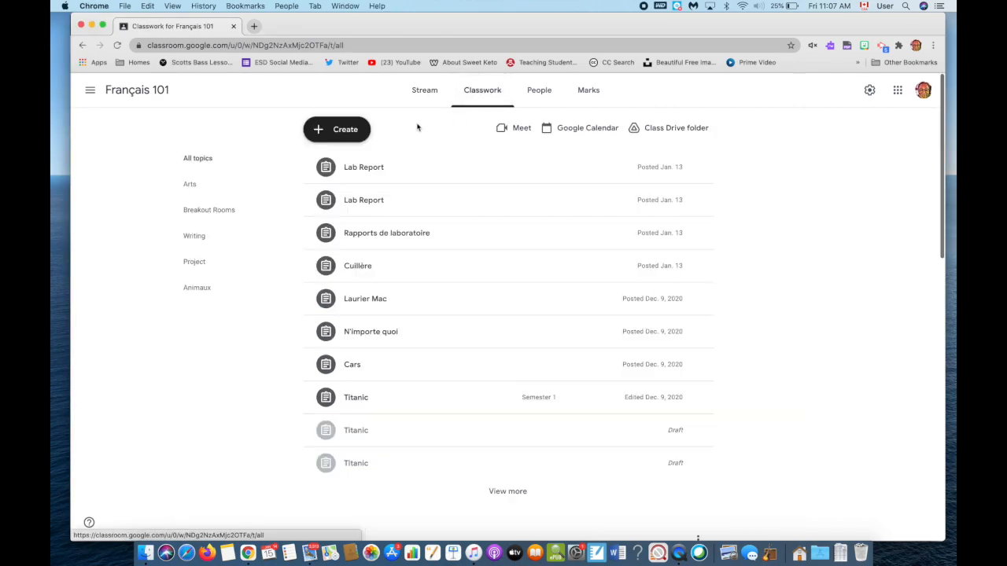
left_click(357, 131)
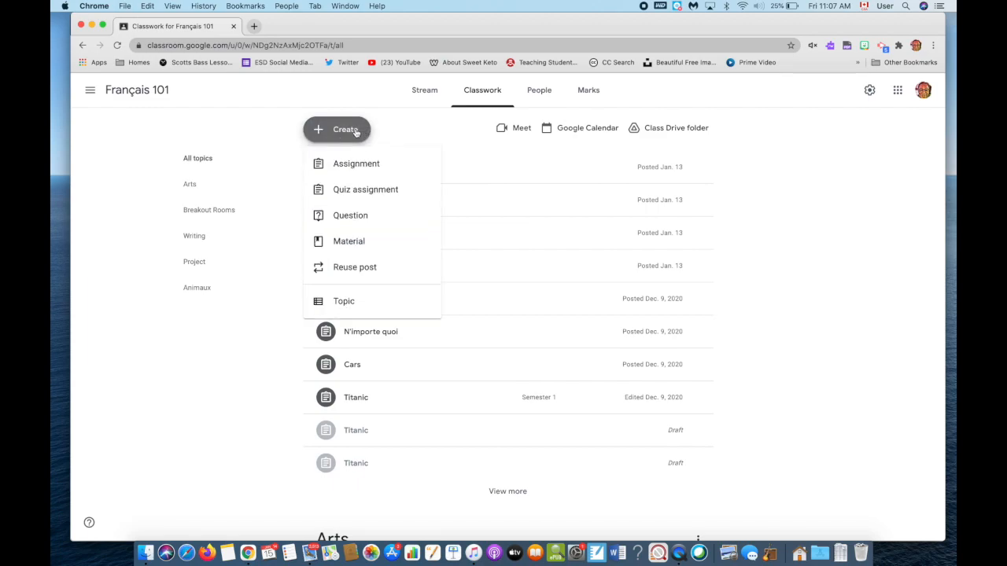
left_click(371, 163)
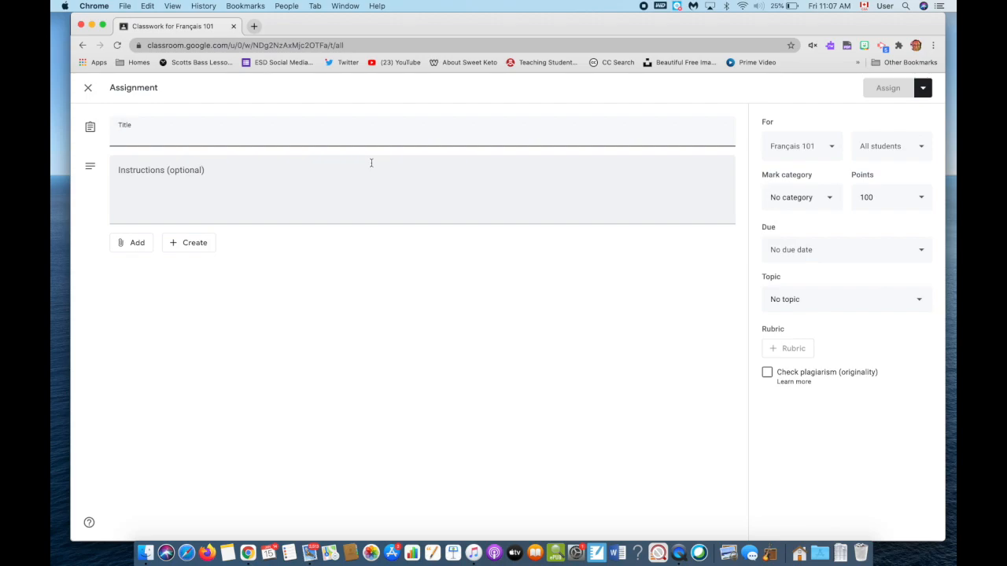
type("Landscape")
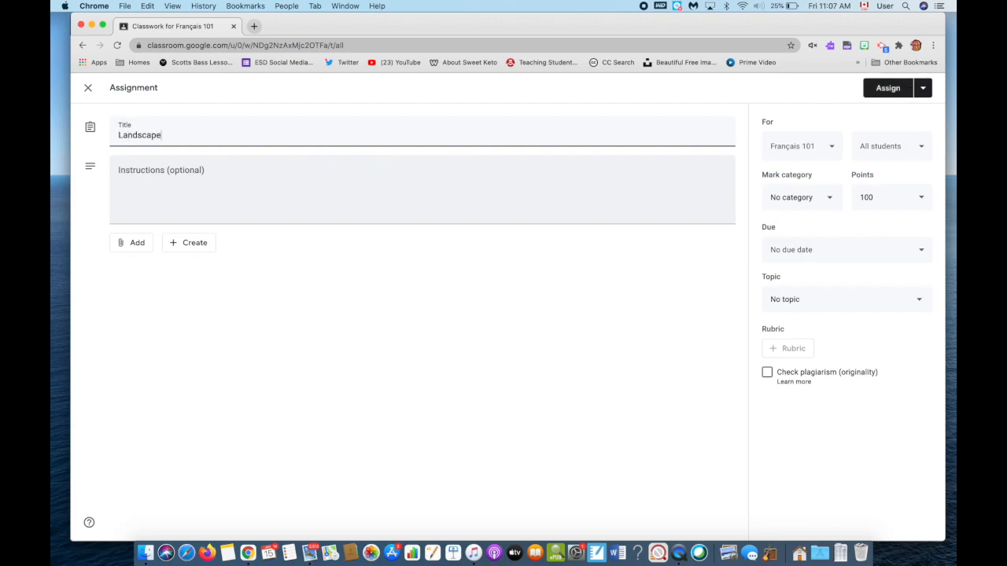
left_click(274, 186)
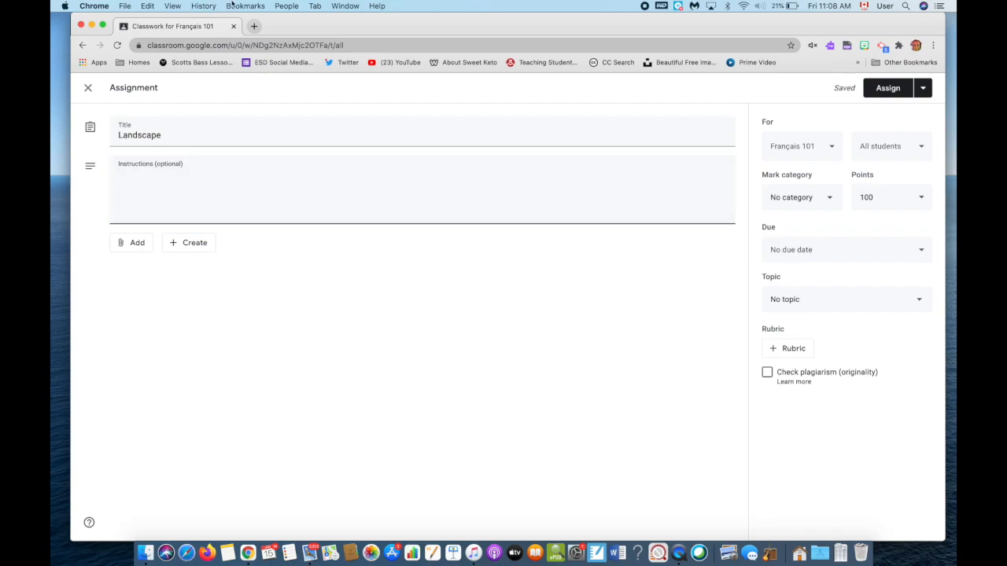
Open Google Jamboard in a new browser tab and create a new jam
left_click(254, 26)
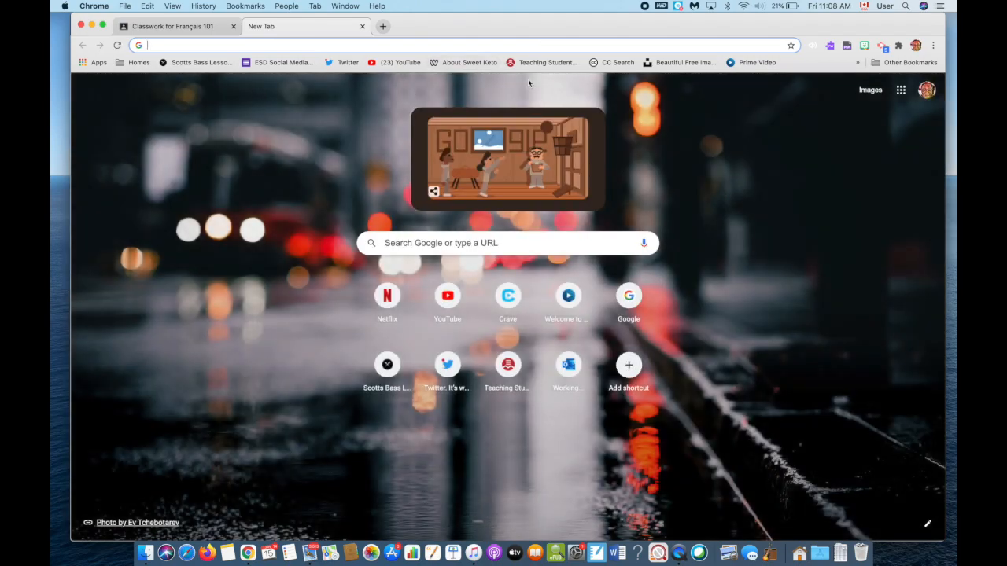
left_click(901, 91)
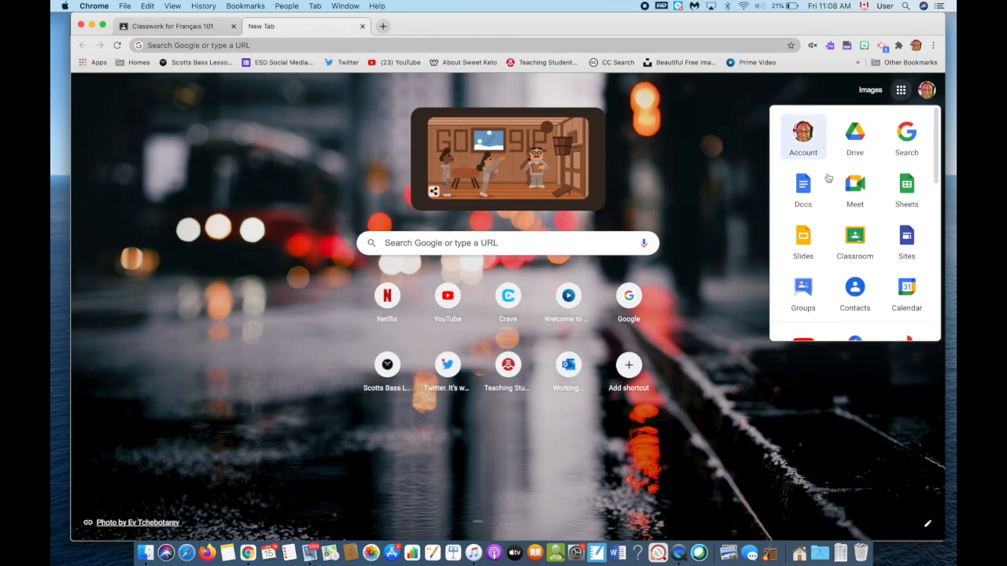
scroll(869, 261, "down", 2)
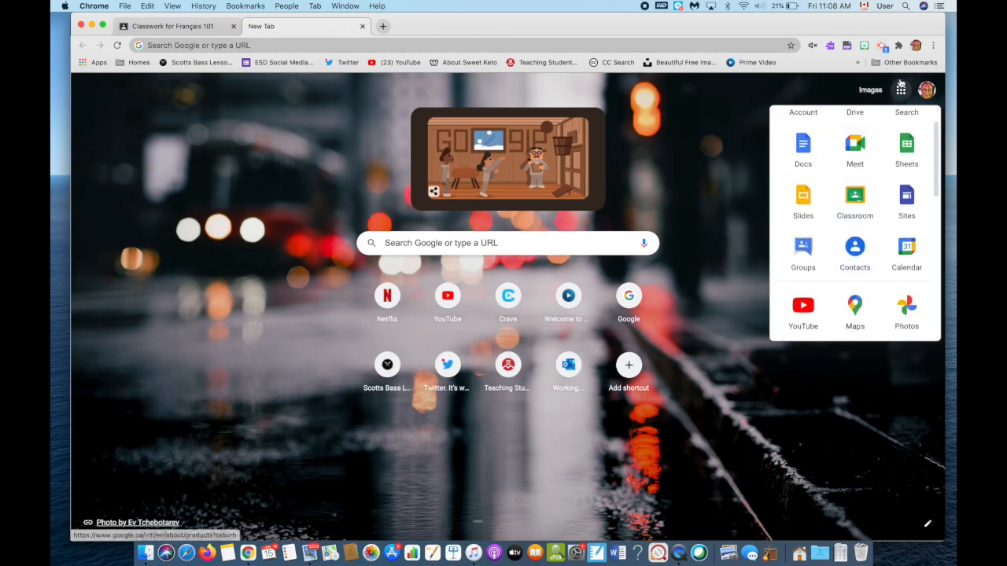
scroll(836, 214, "down", 5)
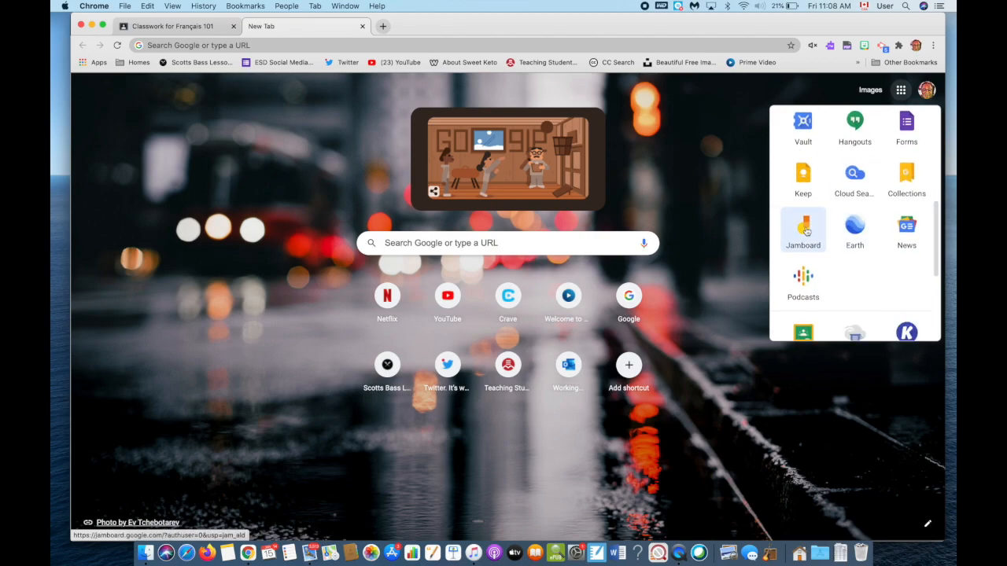
left_click(806, 230)
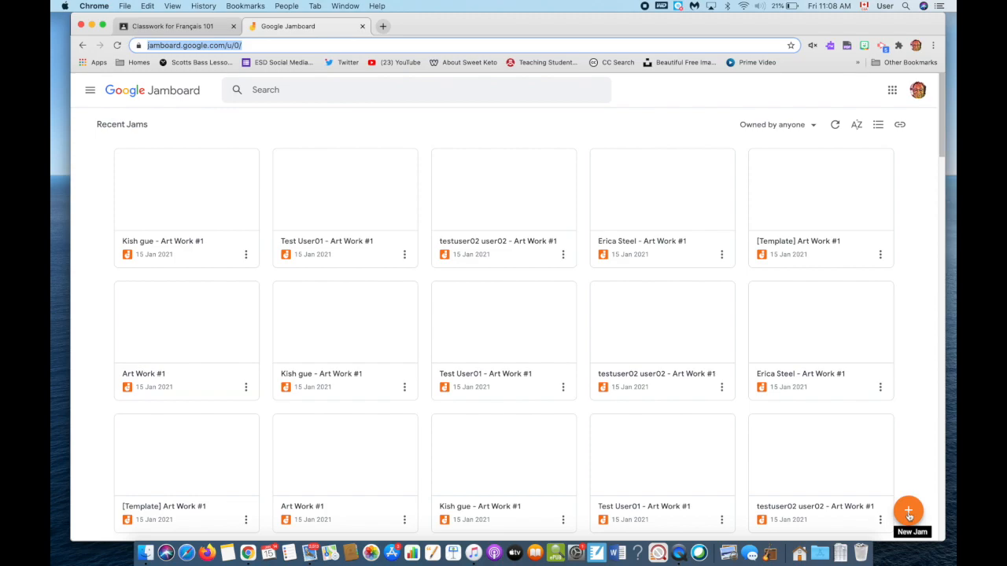
left_click(908, 515)
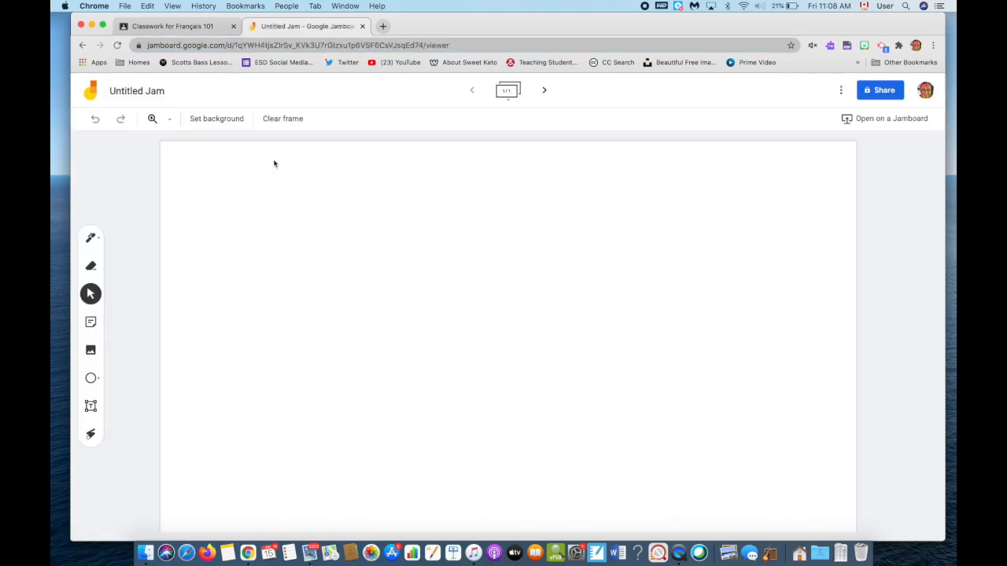
Rename the untitled jam as "Landscape"
left_click(160, 95)
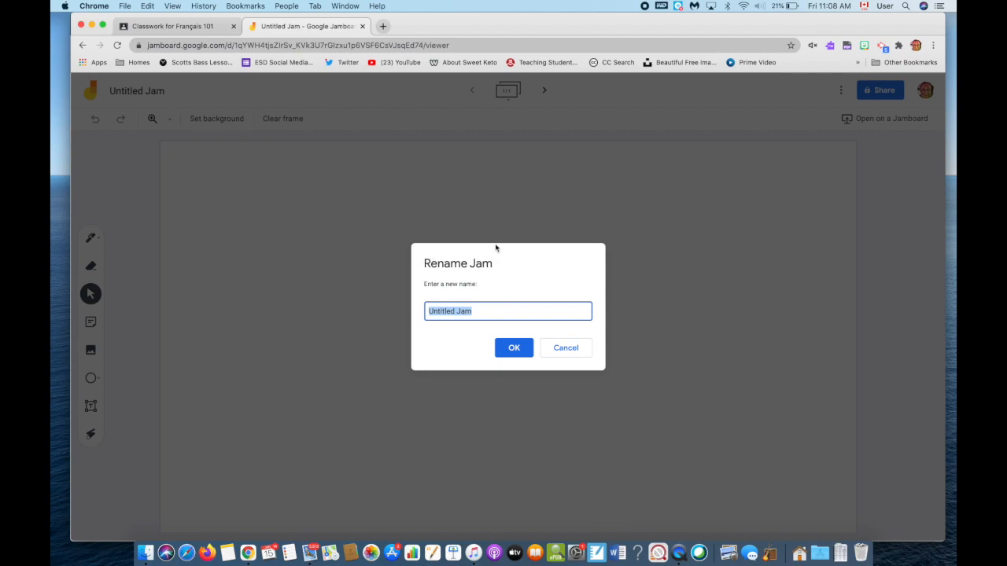
type("Landca")
type("cape")
left_click(514, 348)
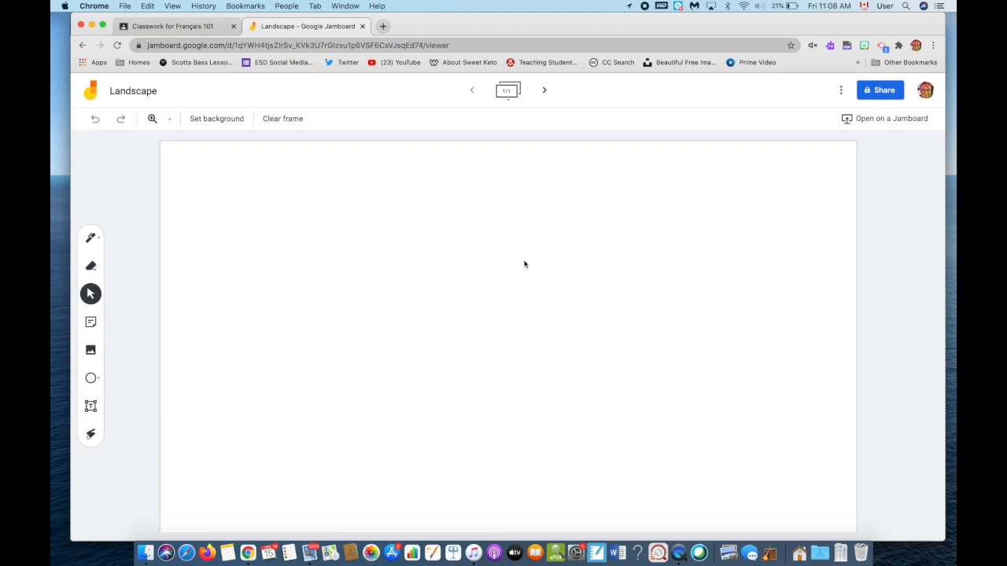
Copy the jam's web address and attach it as a link to the Landscape assignment in Google Classroom
left_click(466, 45)
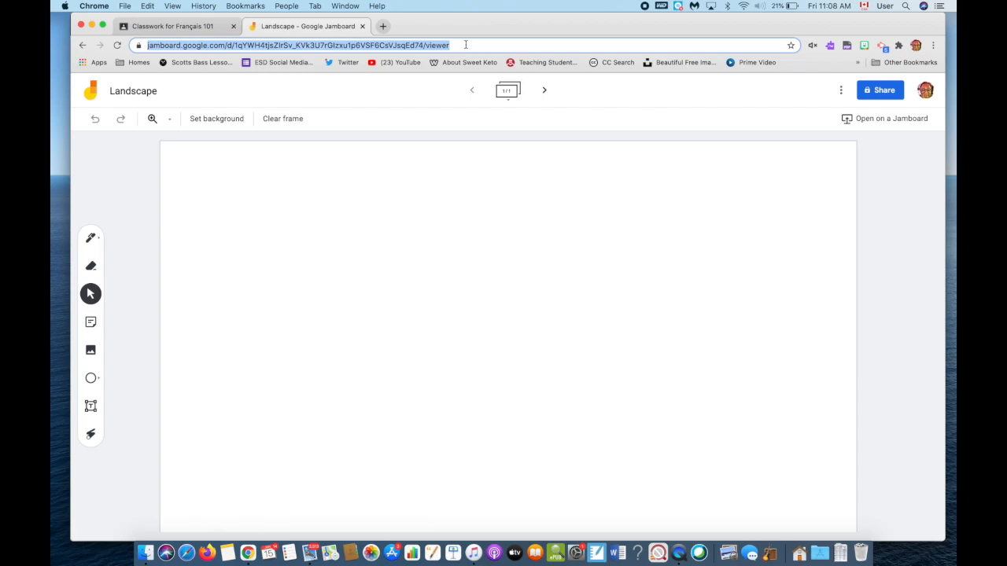
key("super+c")
left_click(191, 27)
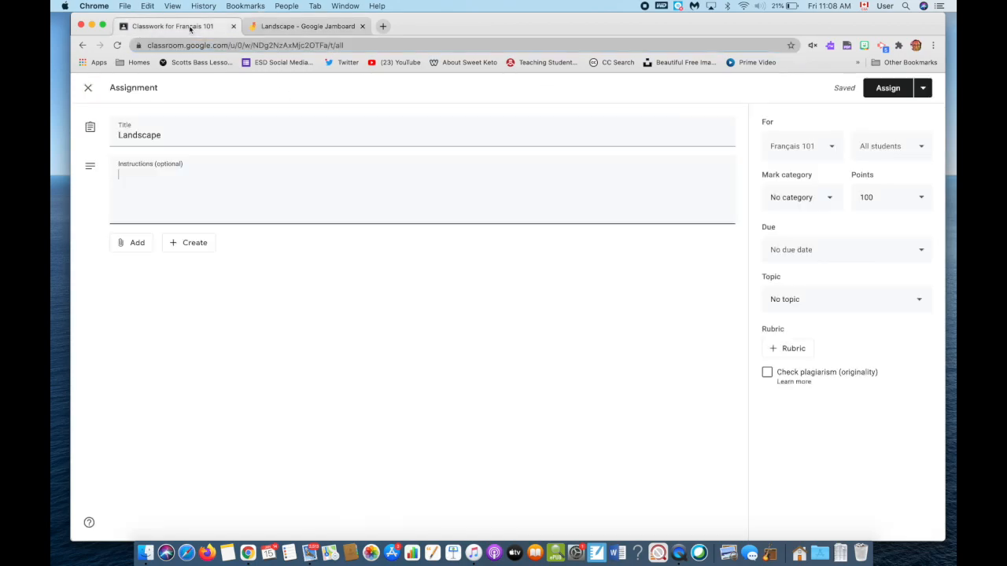
left_click(139, 247)
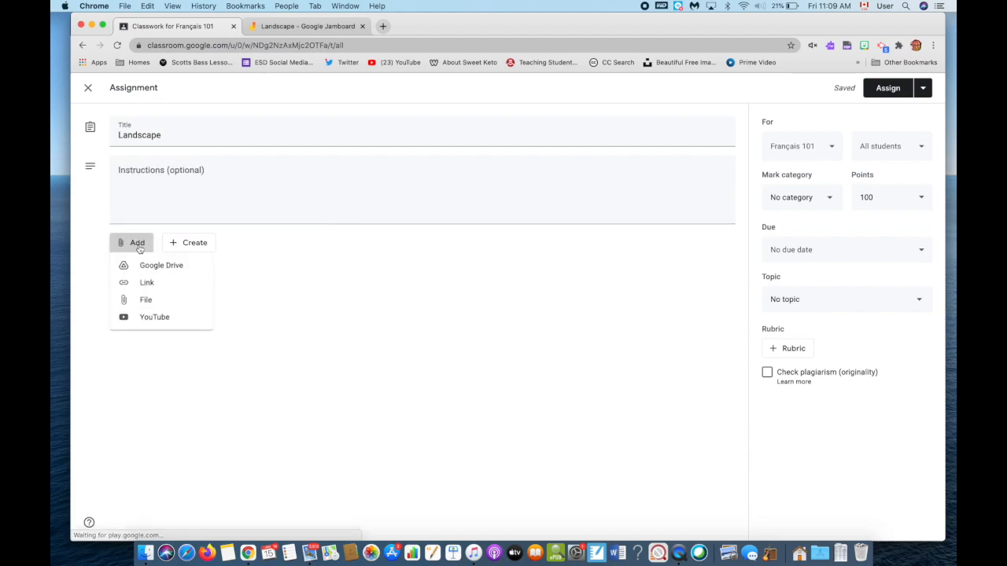
left_click(148, 285)
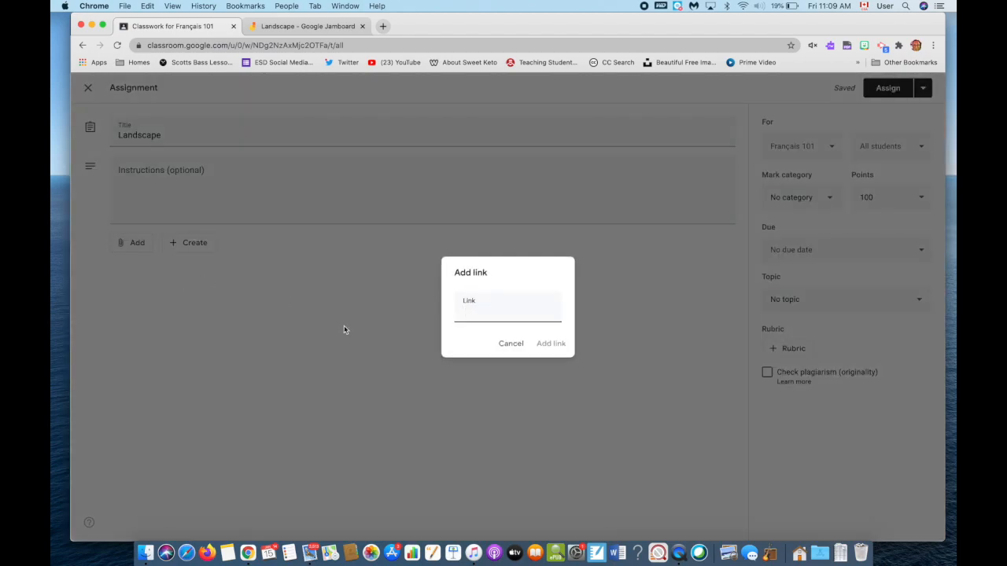
key("super+v")
left_click(552, 344)
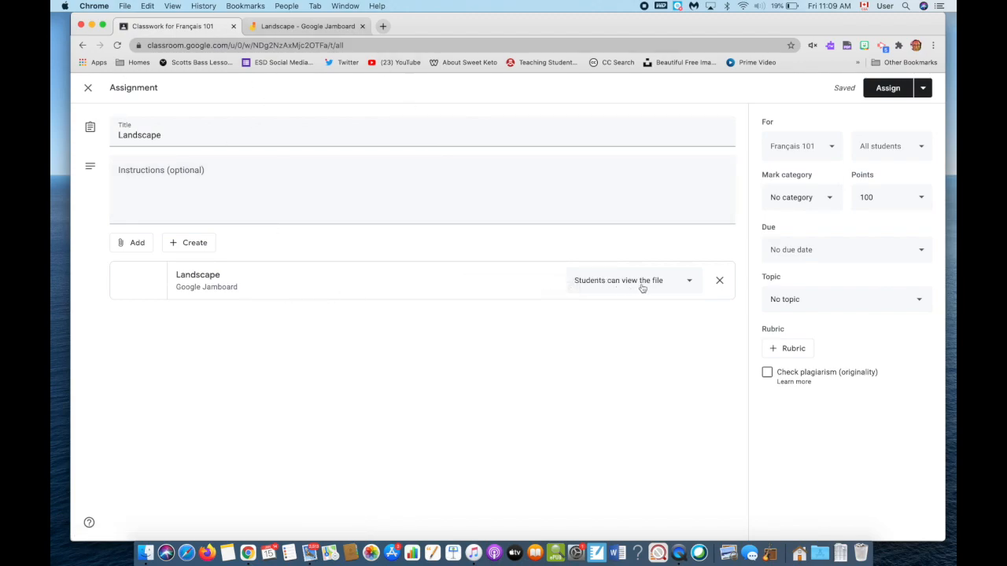
Set the attached jam's student access to "Make a copy for each student"
left_click(691, 285)
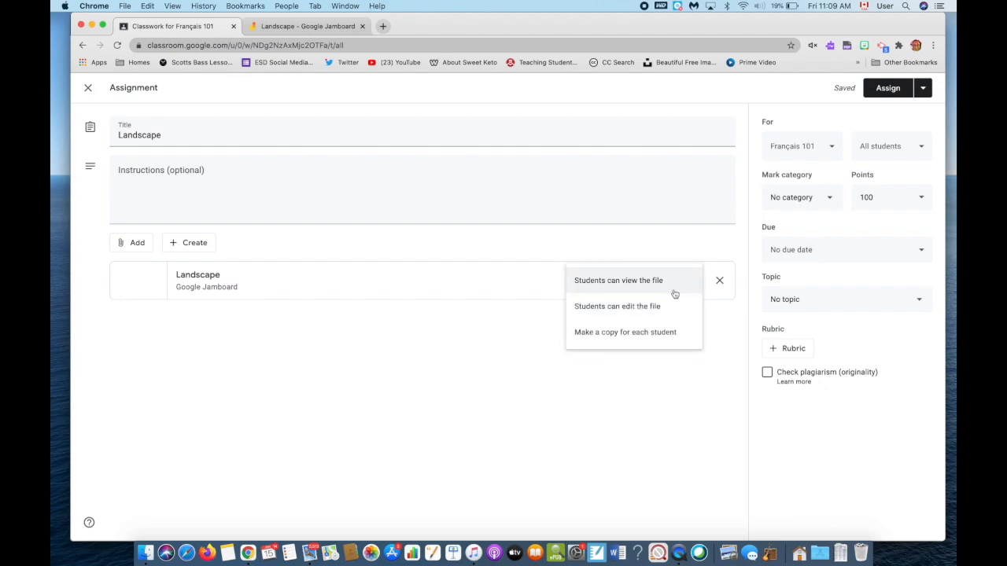
left_click(700, 242)
left_click(691, 280)
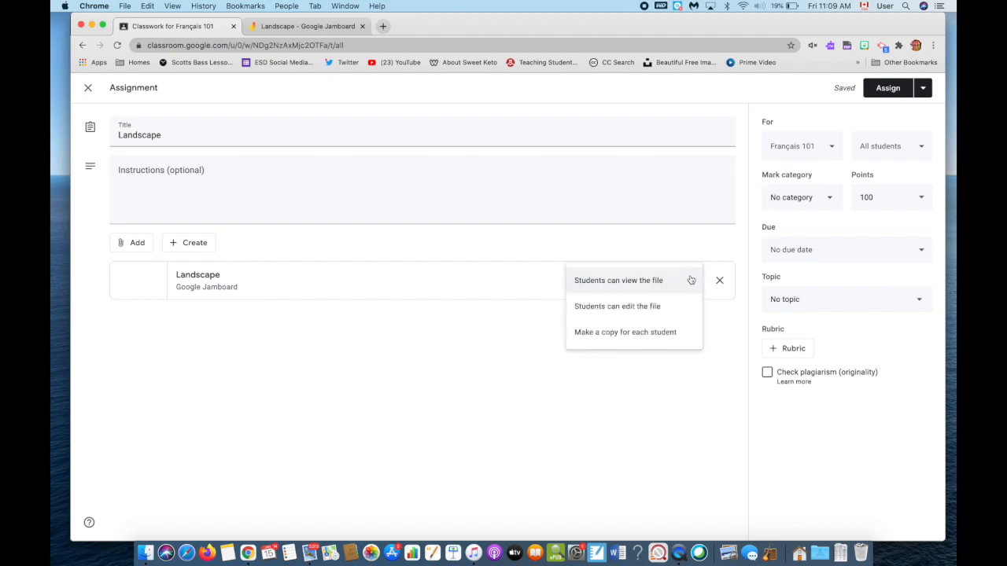
left_click(655, 333)
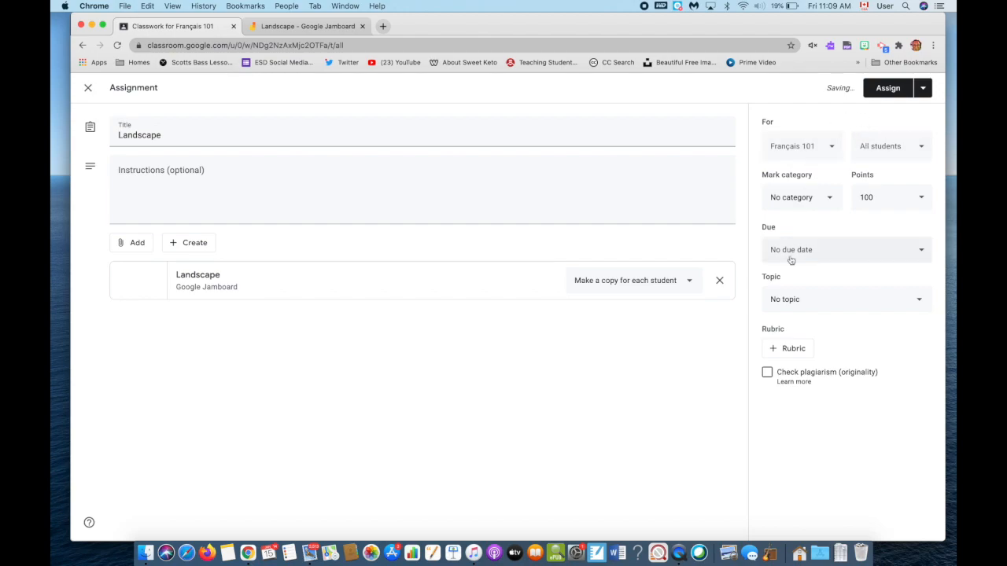
Choose a topic for the Landscape assignment and assign it to all students of Français 101
right_click(894, 299)
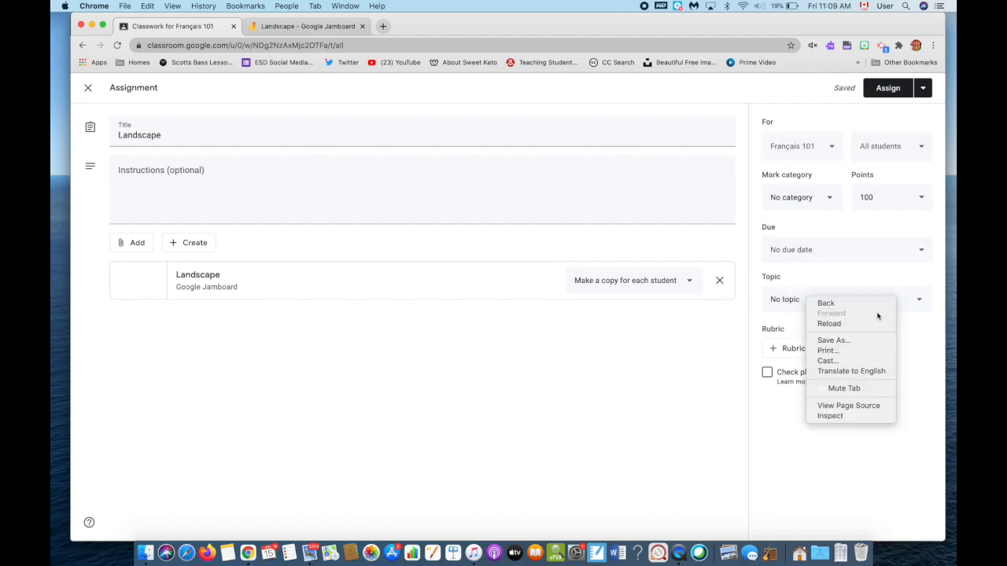
left_click(795, 314)
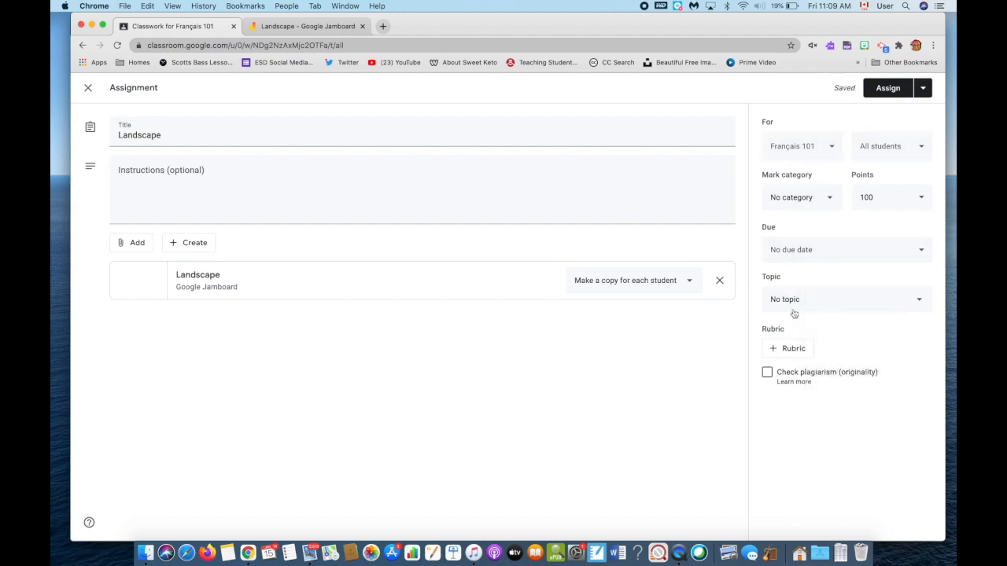
left_click(916, 299)
left_click(861, 386)
left_click(899, 88)
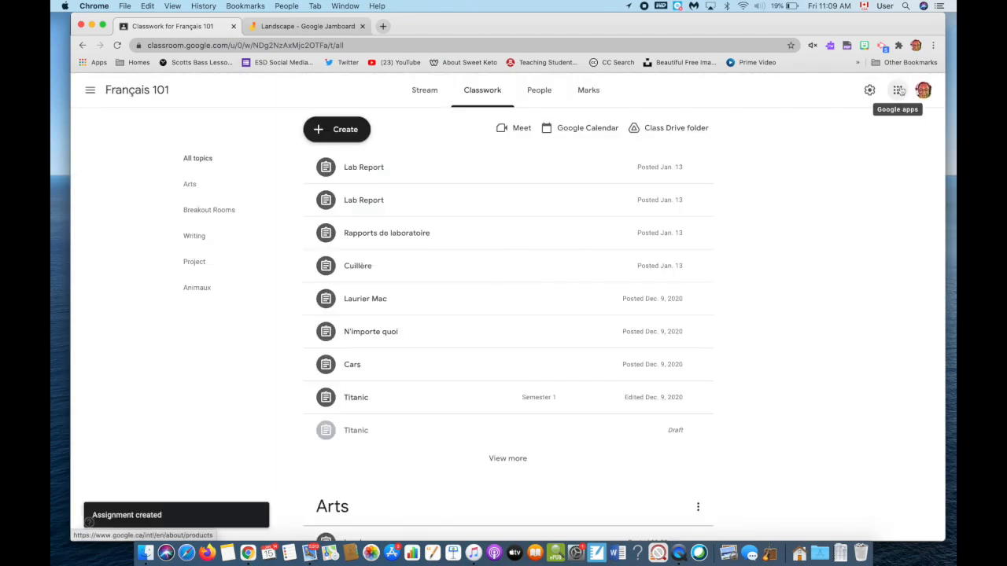
Switch to the student's Classroom window, reload the stream, and open the student's jam copy from the Landscape assignment
key("ctrl+Up")
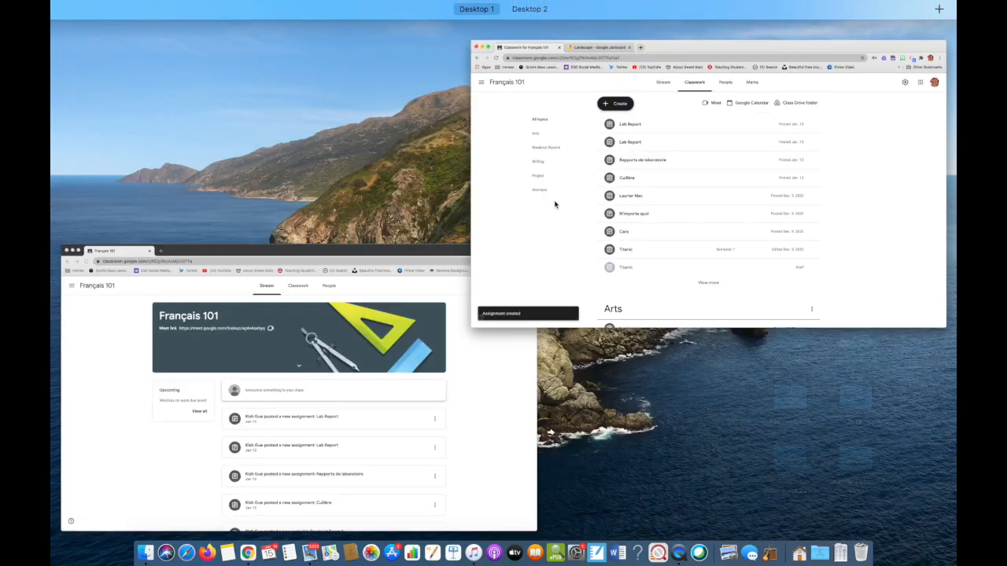
left_click(444, 345)
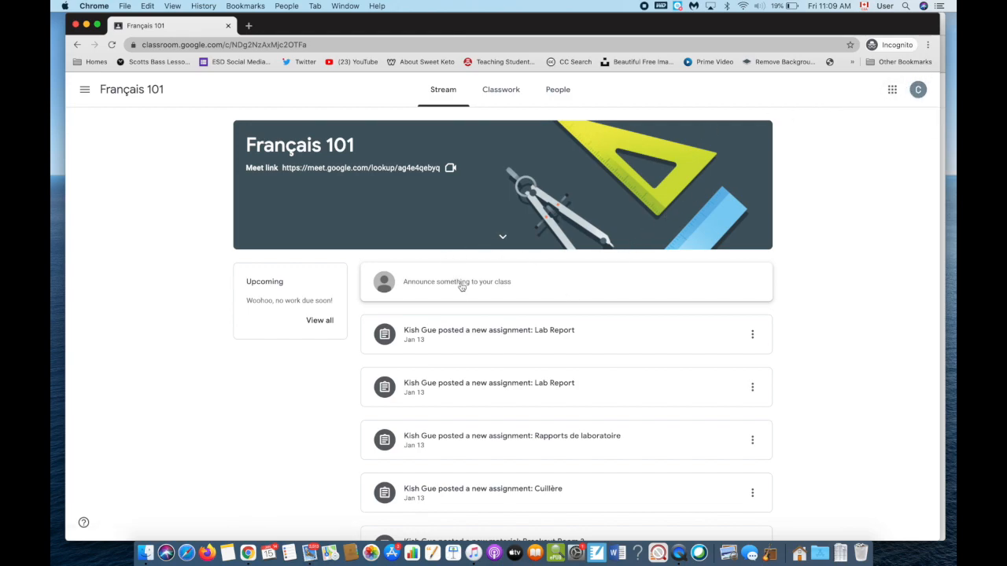
left_click(110, 45)
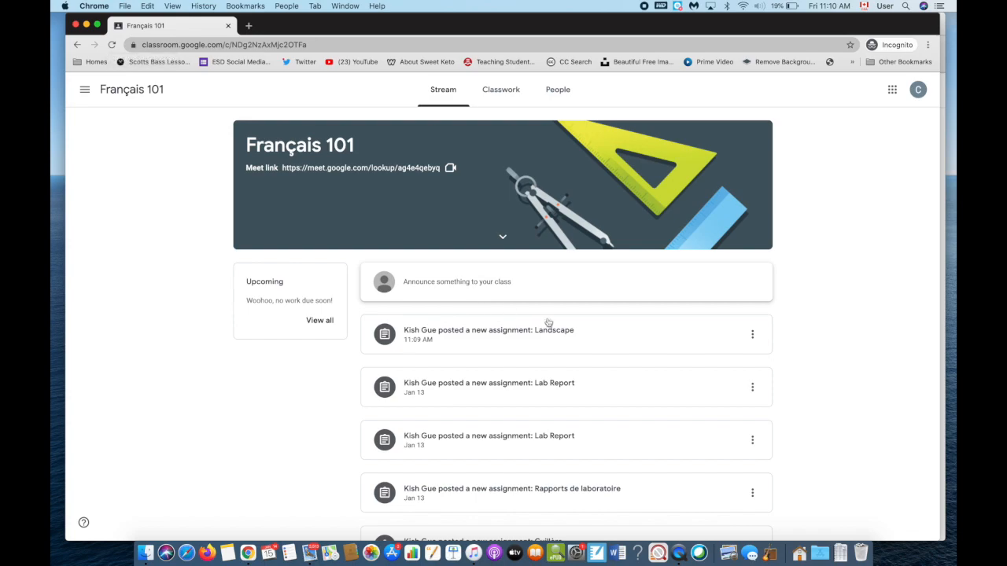
left_click(592, 339)
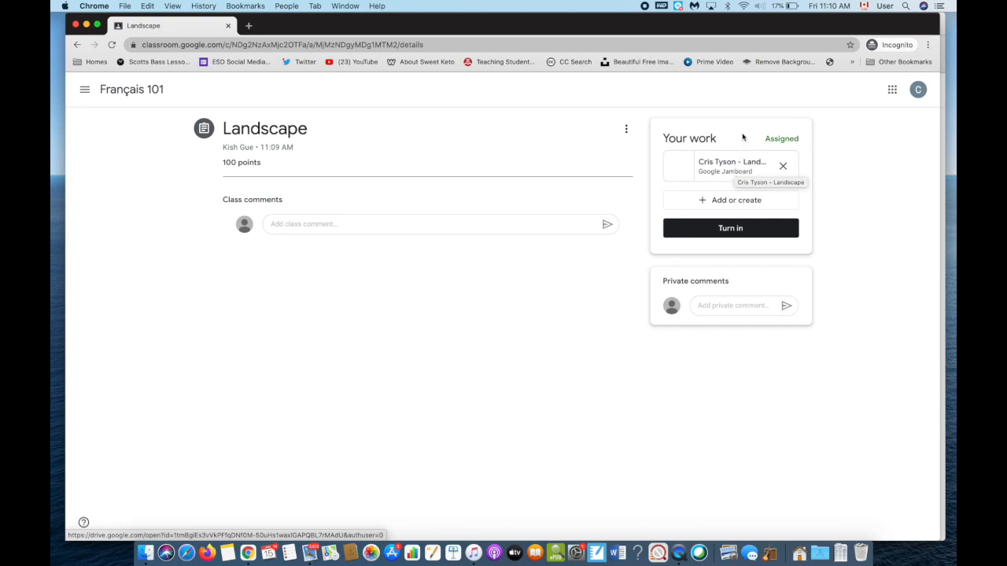
left_click(737, 170)
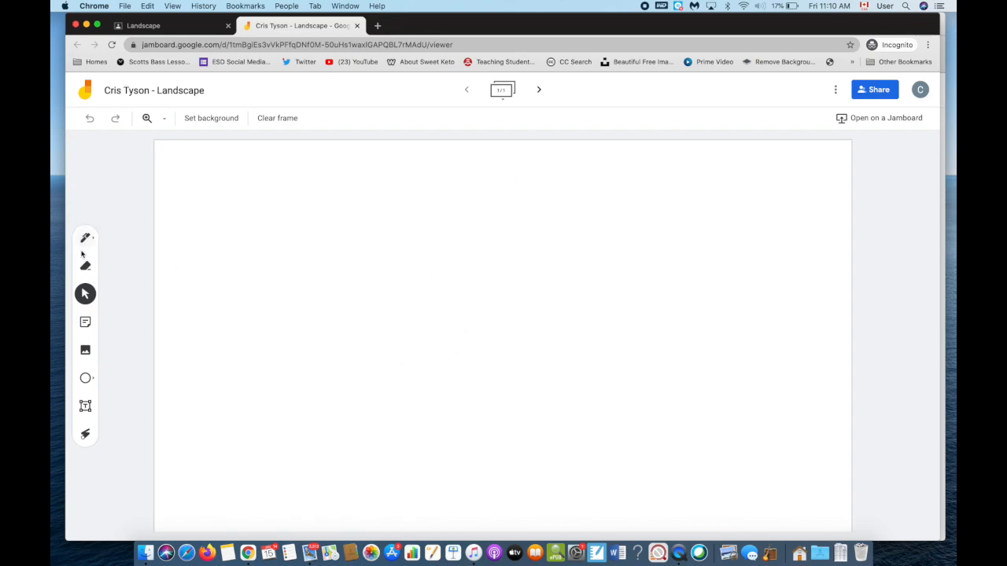
Insert the image "Art work 1.png" from the Desktop into the student's jam
left_click(85, 353)
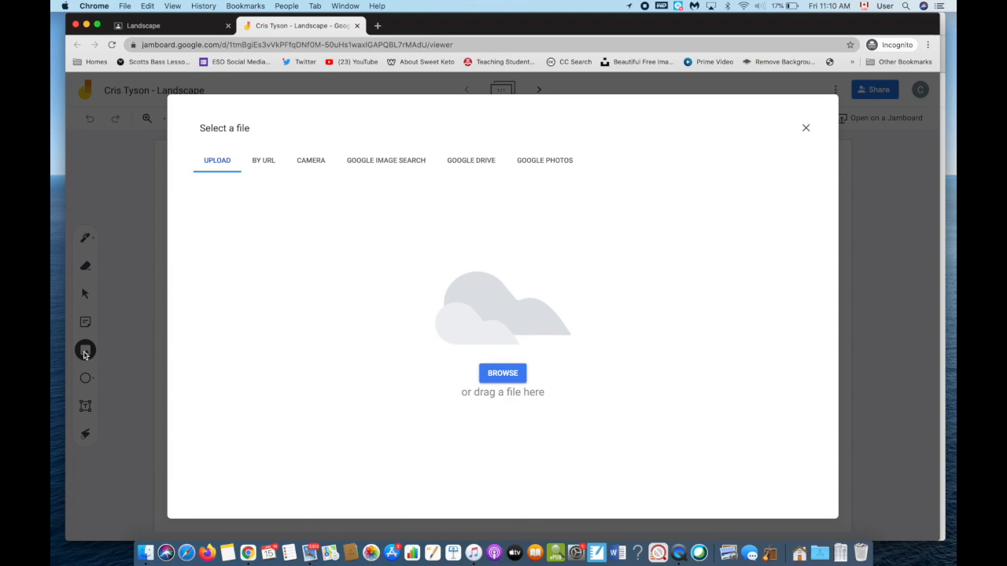
left_click(501, 373)
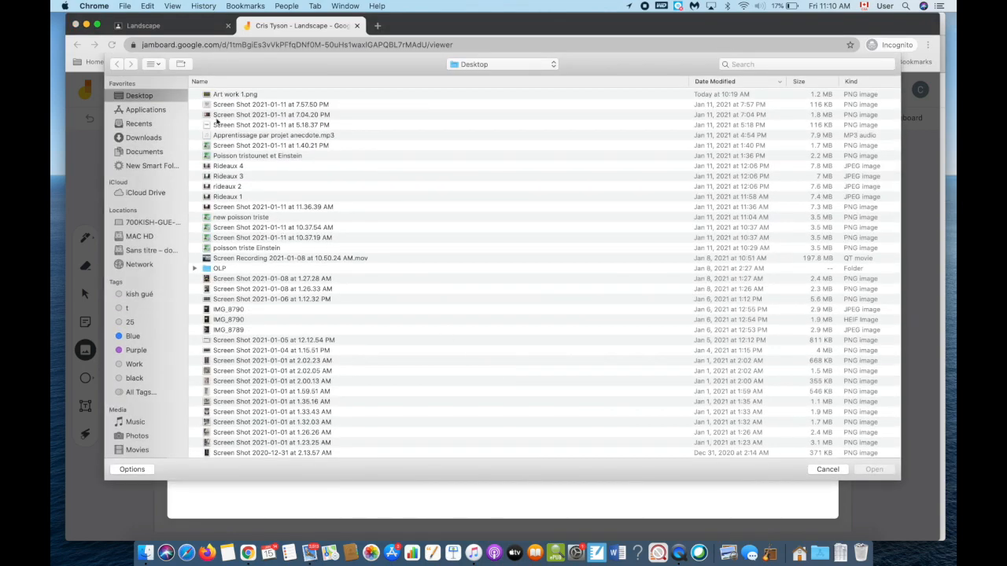
left_click(242, 96)
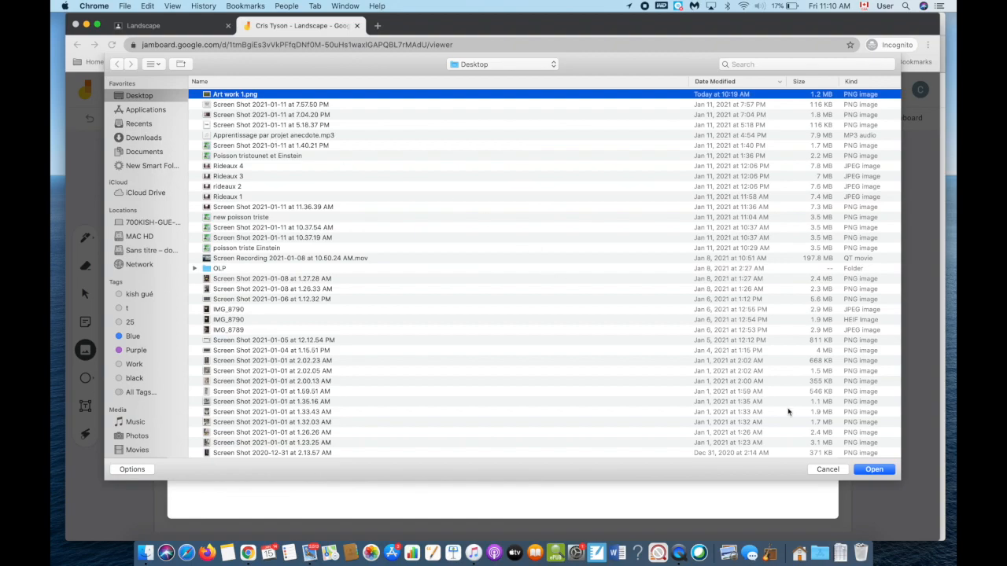
left_click(877, 470)
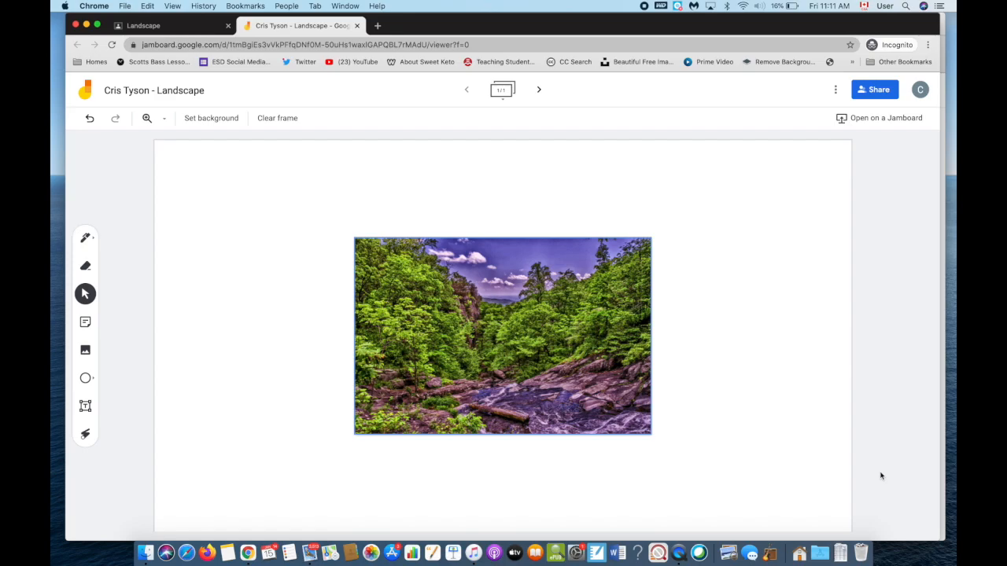
Check the Landscape assignment page, return to the student's jam, and delete the inserted landscape image
left_click(181, 29)
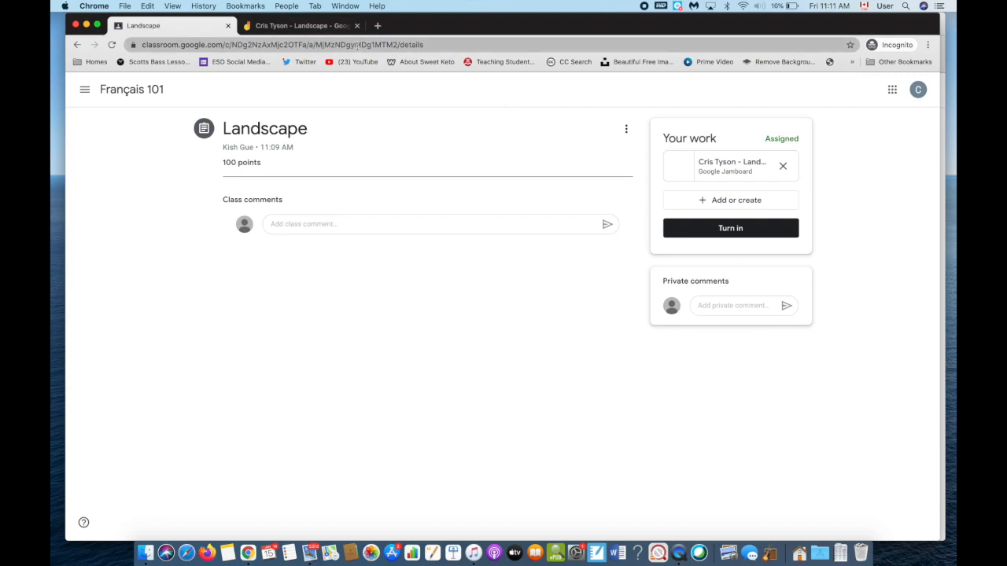
left_click(304, 30)
left_click(560, 283)
key("Delete")
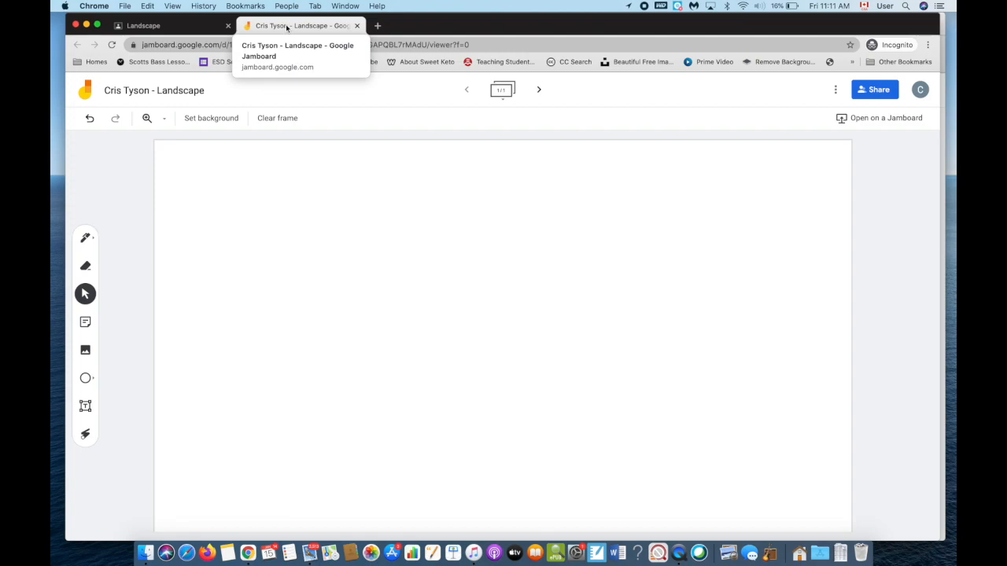
Return to the Landscape assignment page, and on the phone open the student's attached jam in Jamboard for editing
left_click(201, 29)
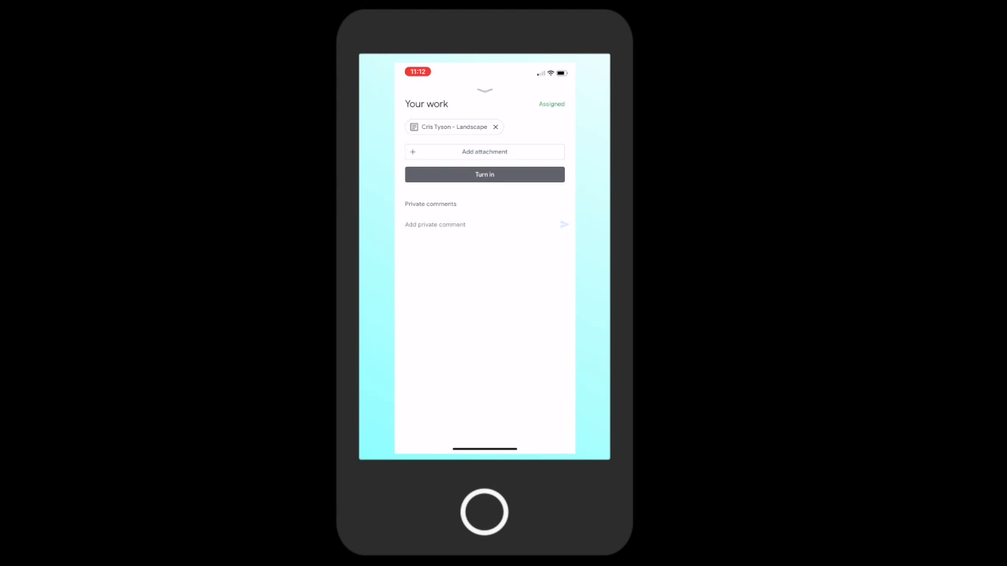
left_click(454, 126)
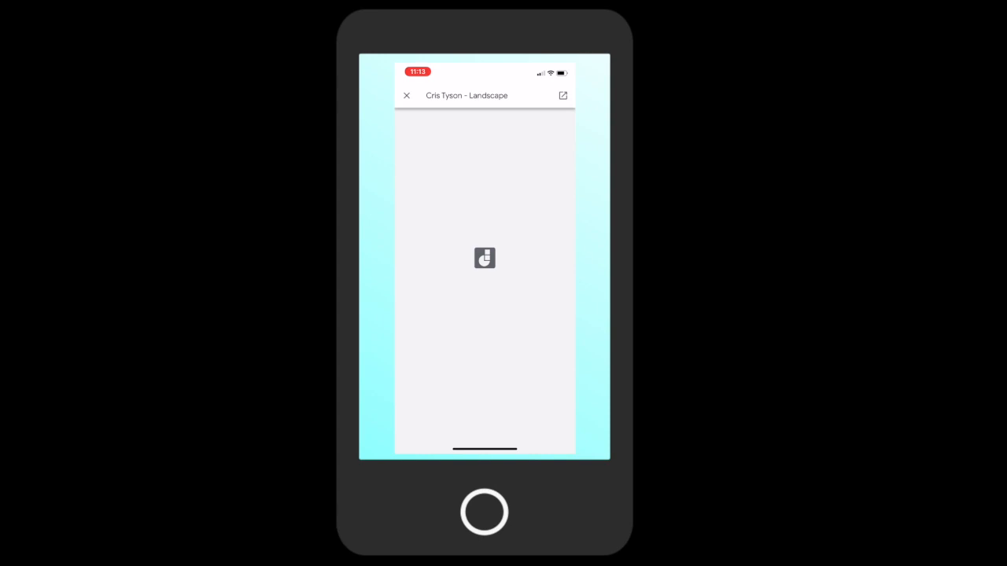
left_click(562, 95)
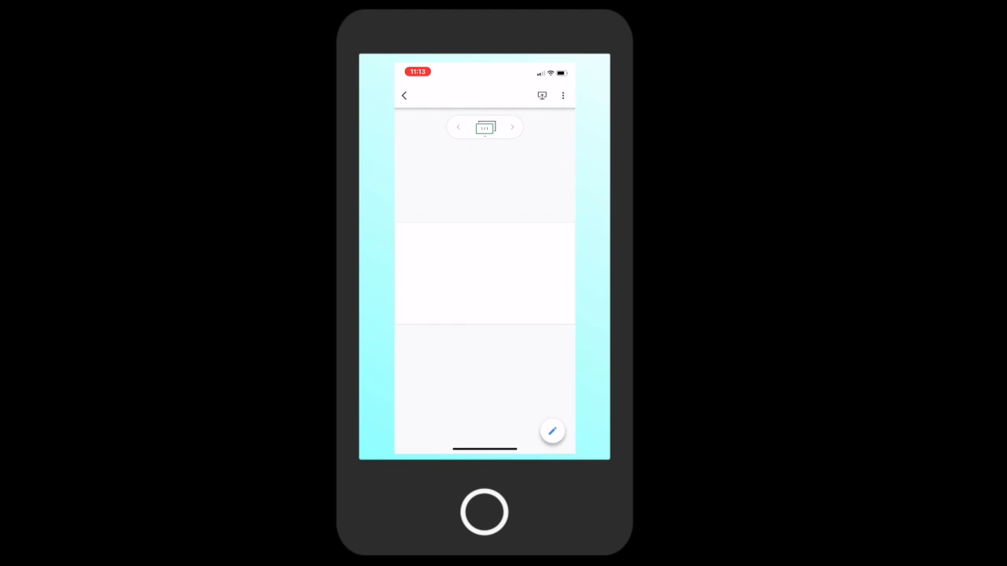
left_click(551, 431)
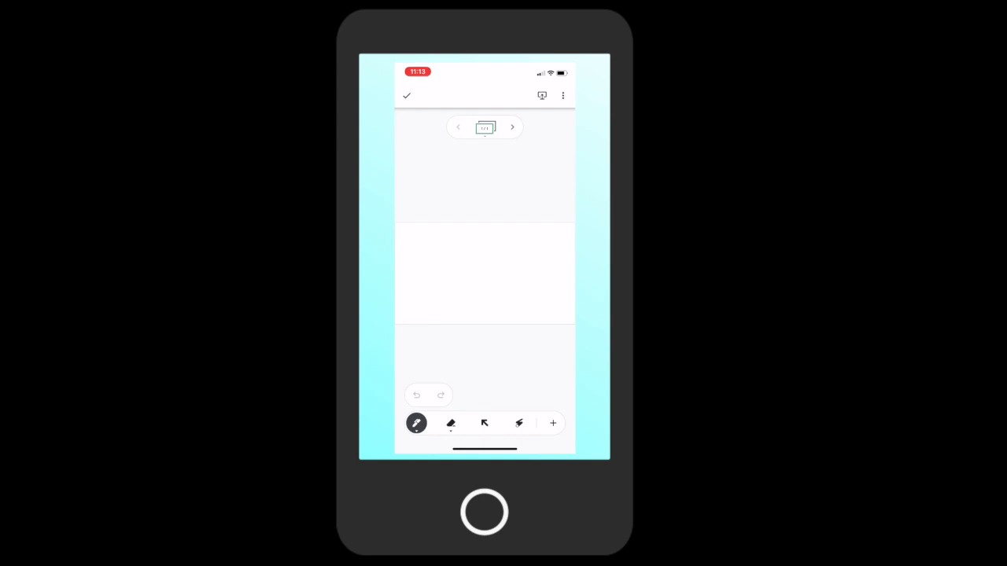
Insert the green forest landscape picture from the phone's image library into the jam and make a short pen stroke below it
left_click(553, 423)
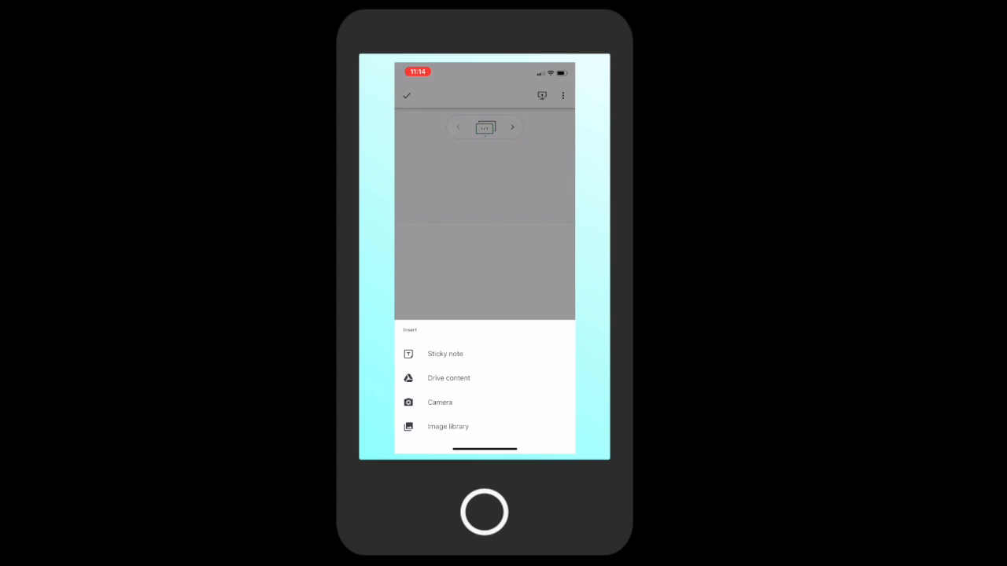
left_click(448, 426)
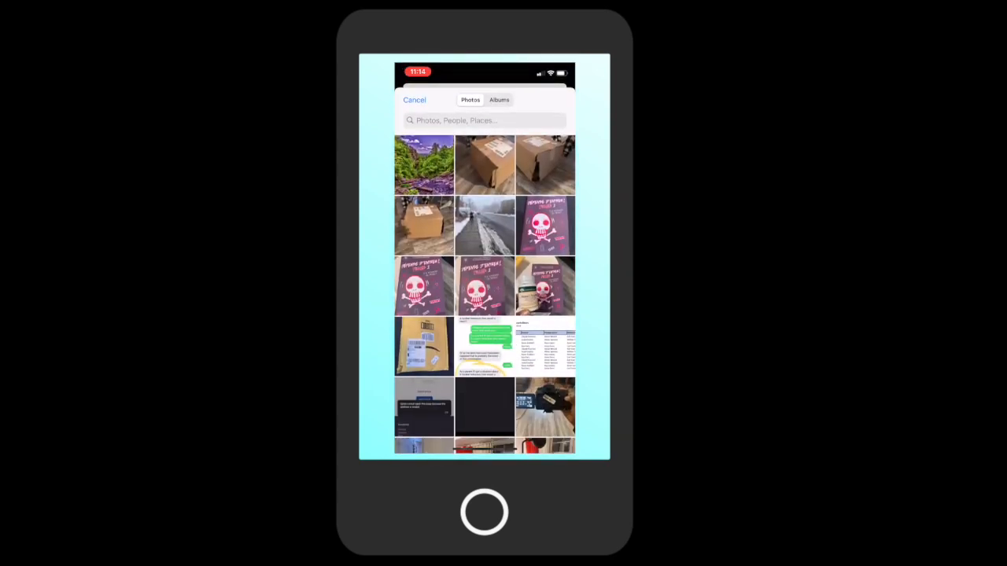
left_click(424, 164)
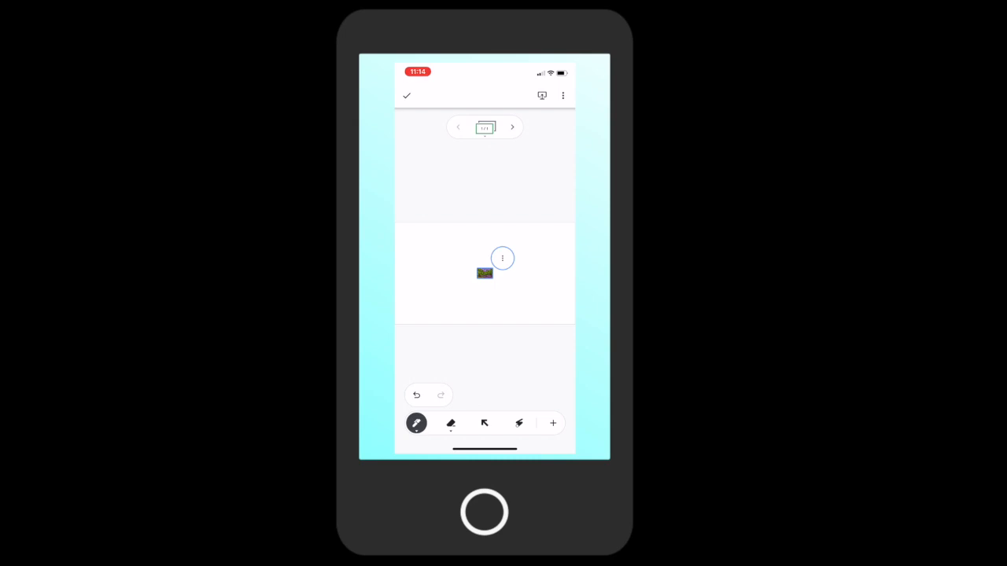
left_click_drag(478, 296, 475, 324)
scroll(495, 280, "up", 5)
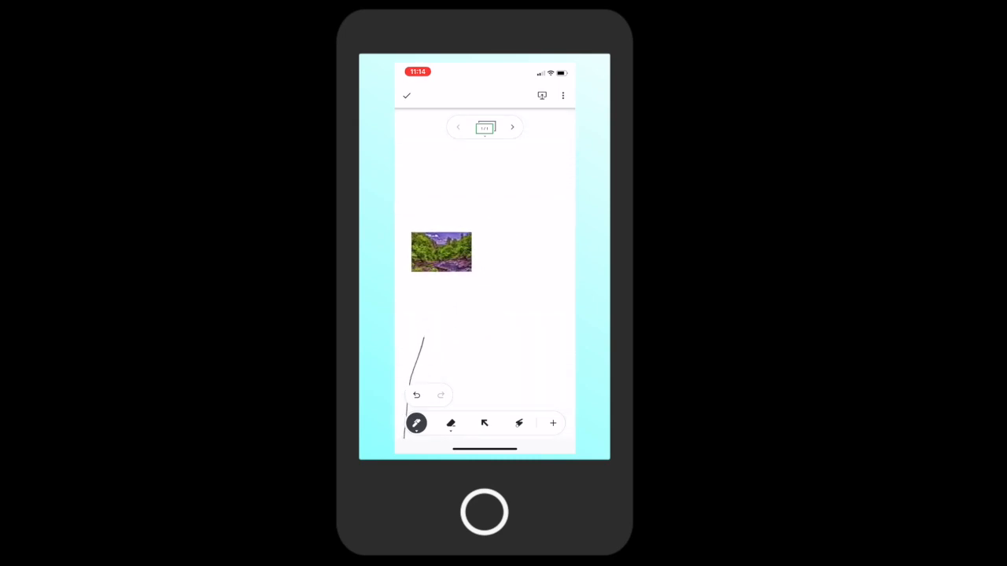
scroll(487, 283, "down", 5)
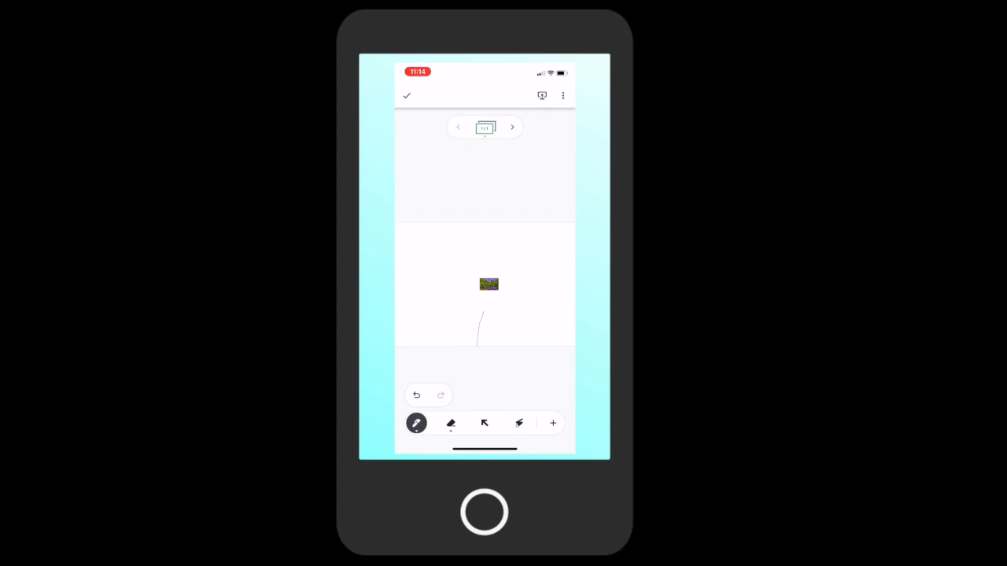
Switch back to Classroom on the phone, close the attachment preview, and turn in the Landscape work
left_click_drag(484, 449, 486, 385)
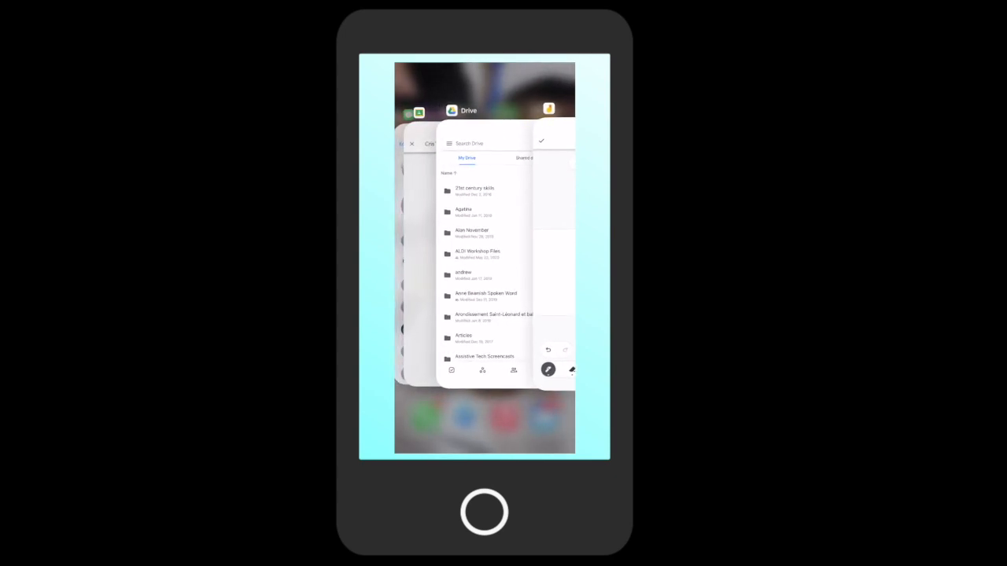
left_click(420, 255)
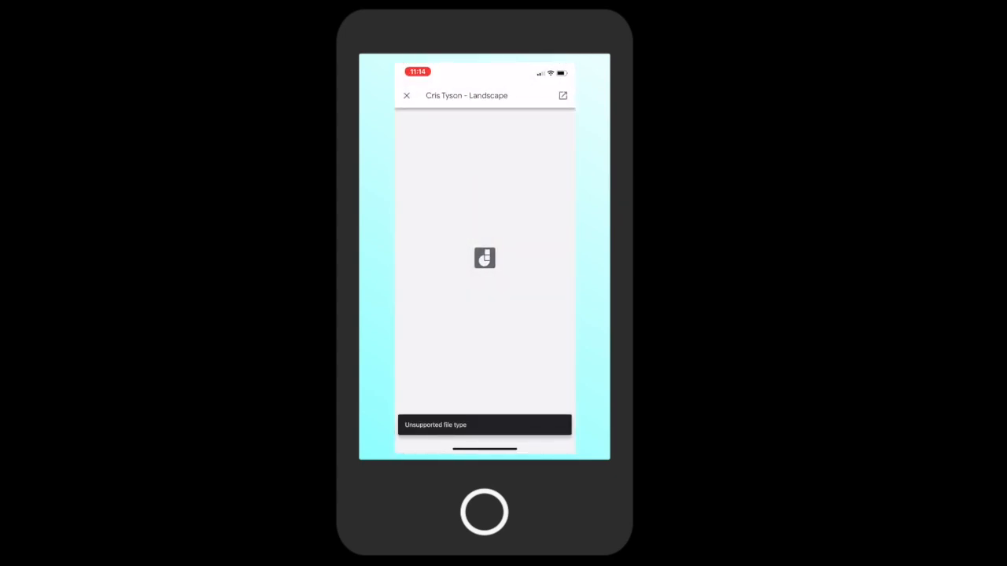
left_click(407, 96)
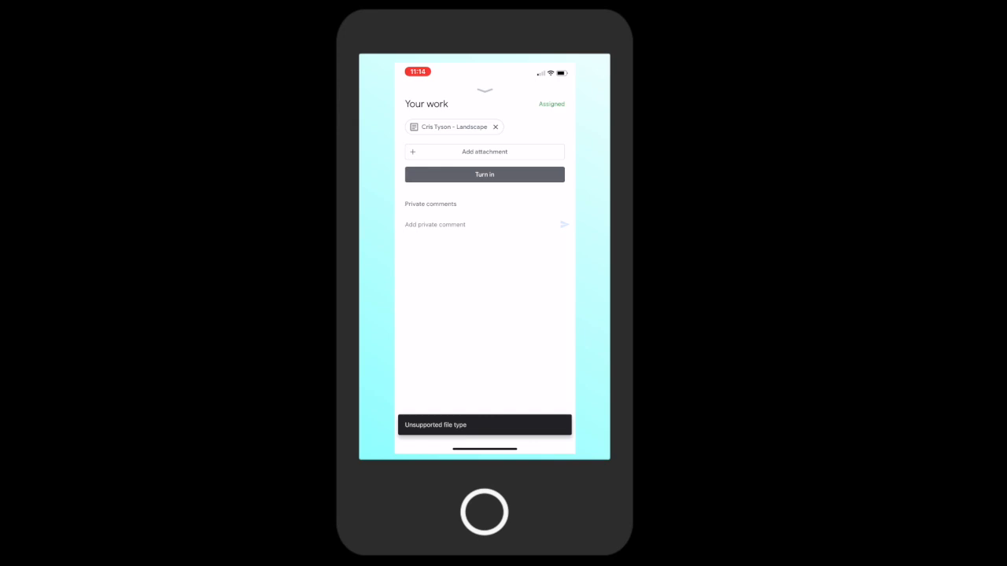
left_click(484, 174)
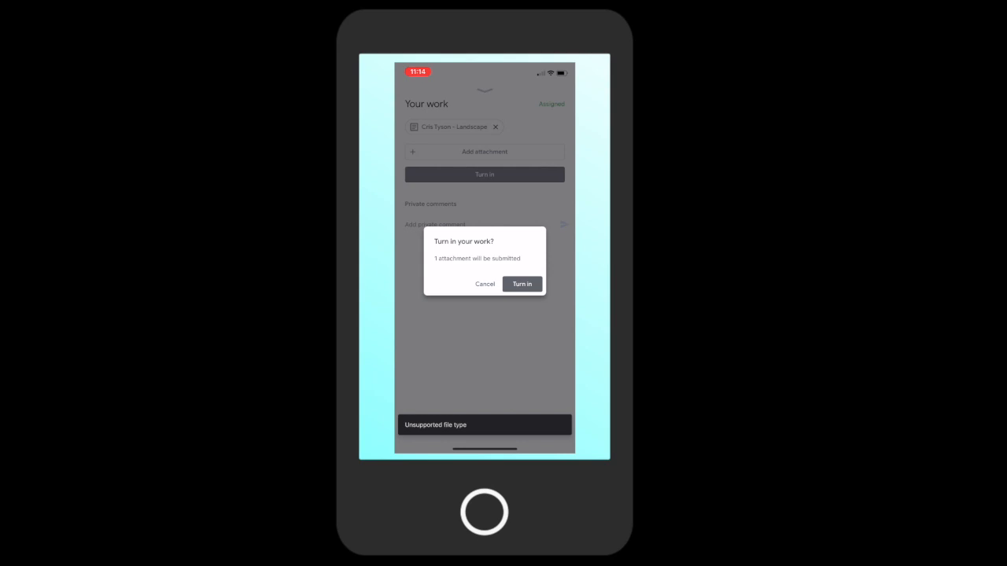
left_click(522, 283)
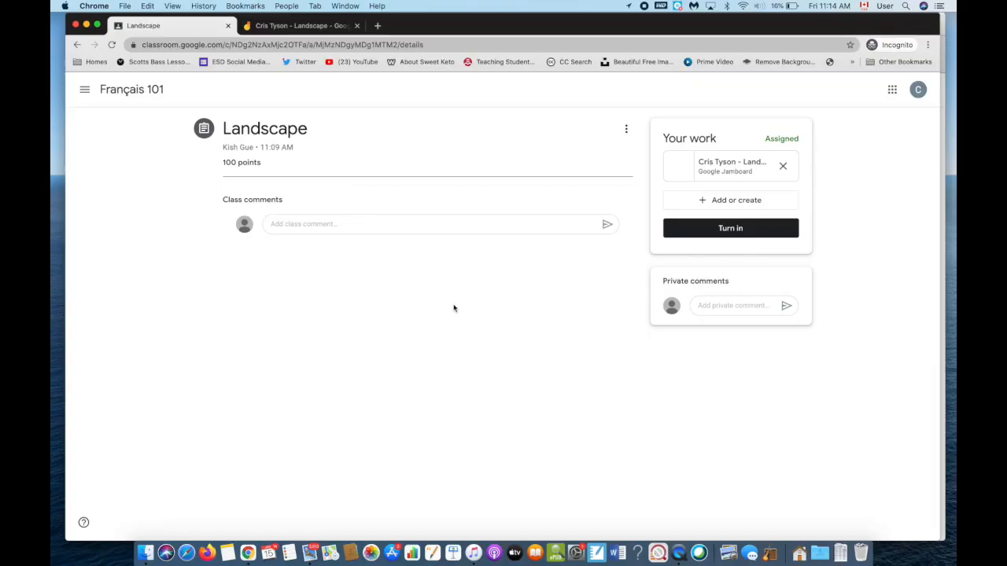
In the teacher's Classroom window, find the handed-in Landscape work under the Arts topic and open the student's jam in Jamboard
key("ctrl+Up")
left_click(670, 204)
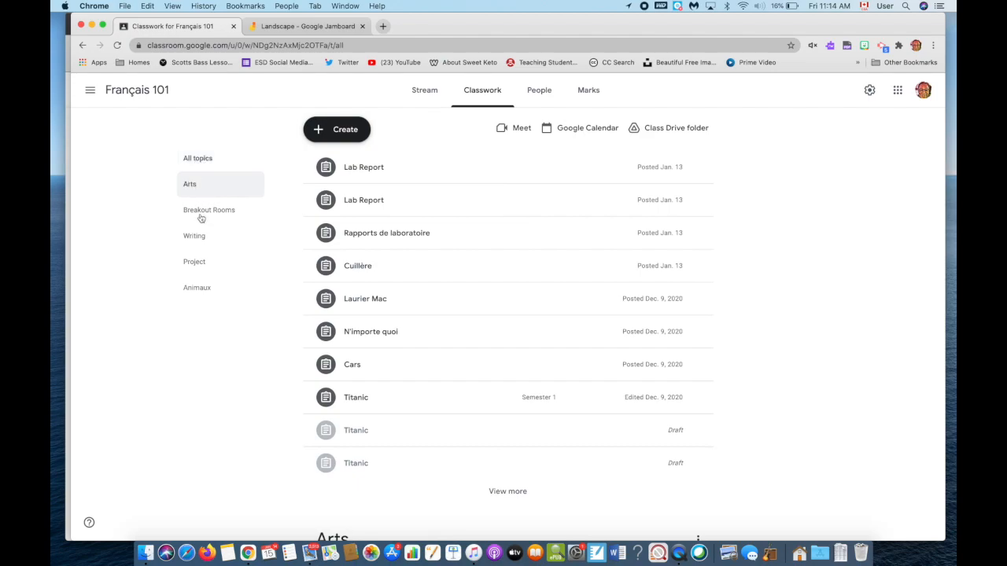
left_click(196, 189)
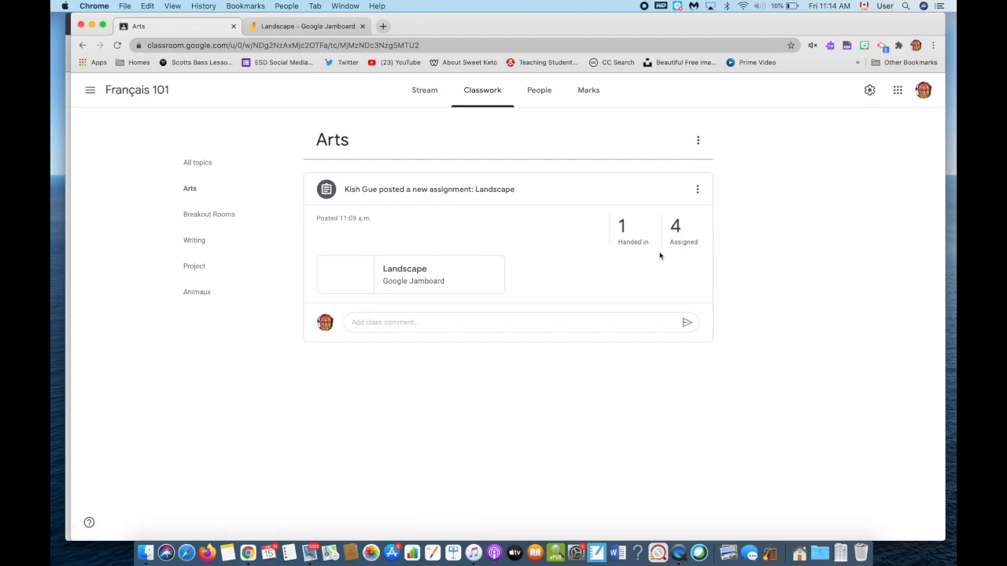
left_click(622, 233)
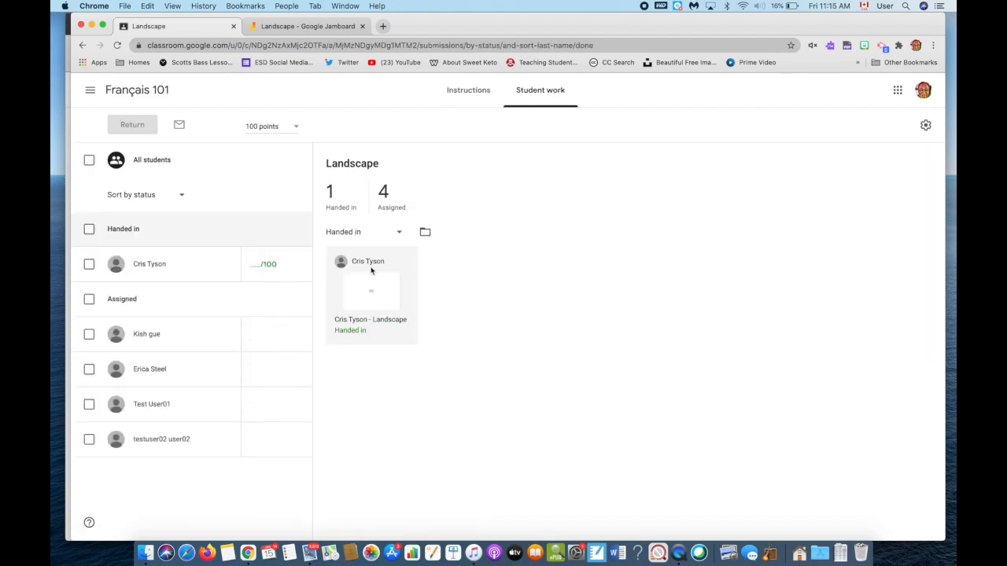
left_click(379, 296)
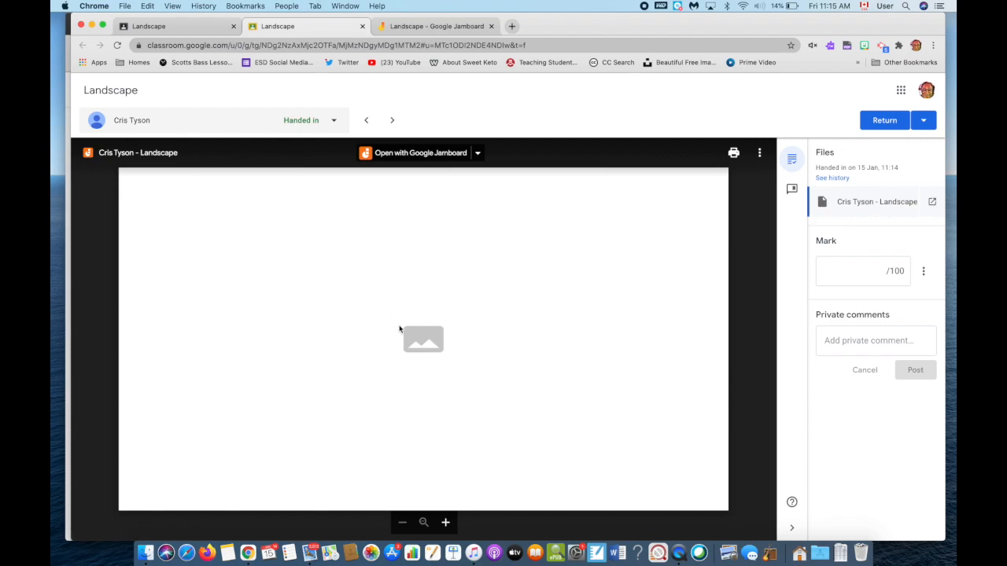
left_click(432, 155)
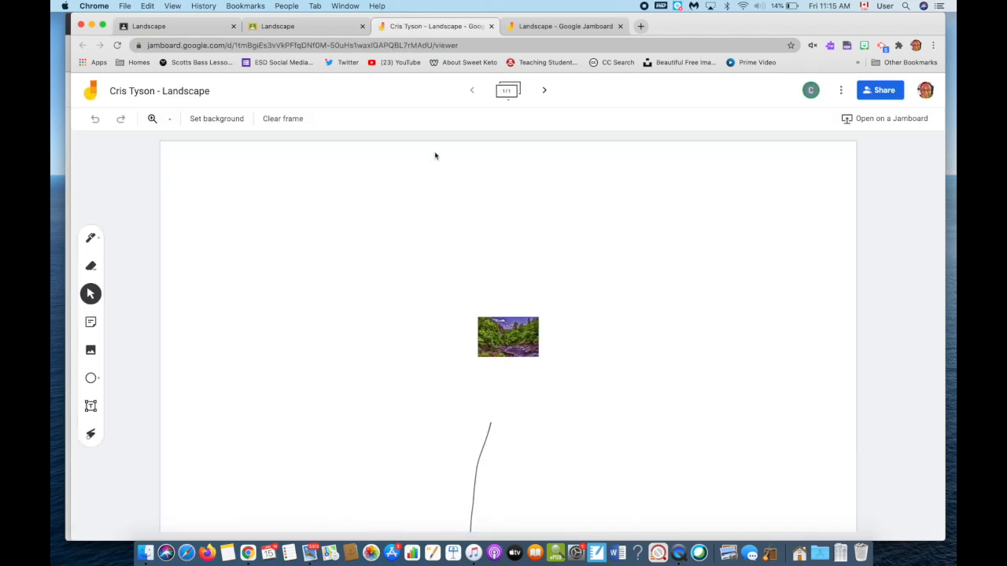
Enlarge the landscape image to about four times its width and move it to the middle of the frame
left_click(525, 337)
left_click_drag(539, 359, 733, 486)
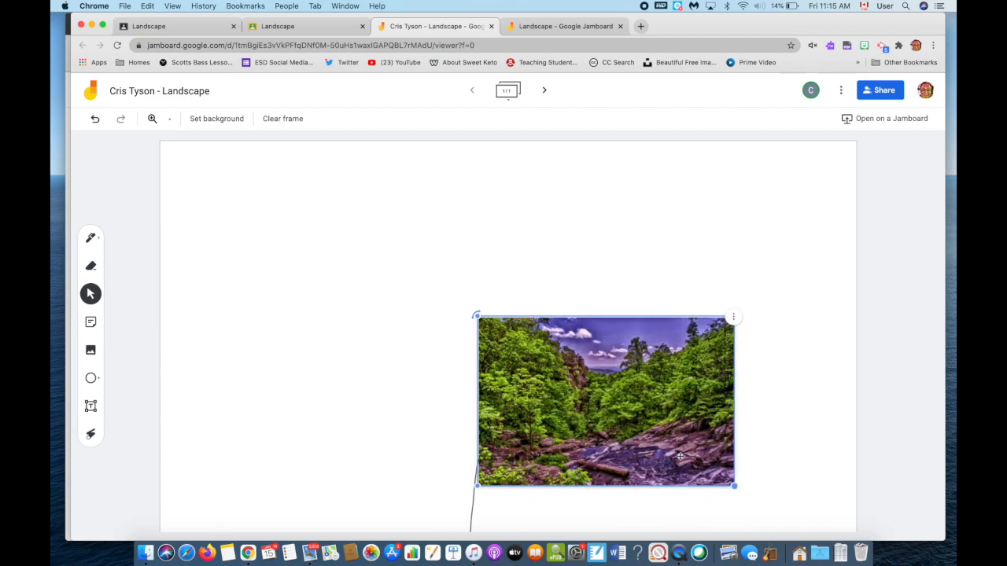
left_click_drag(642, 428, 518, 372)
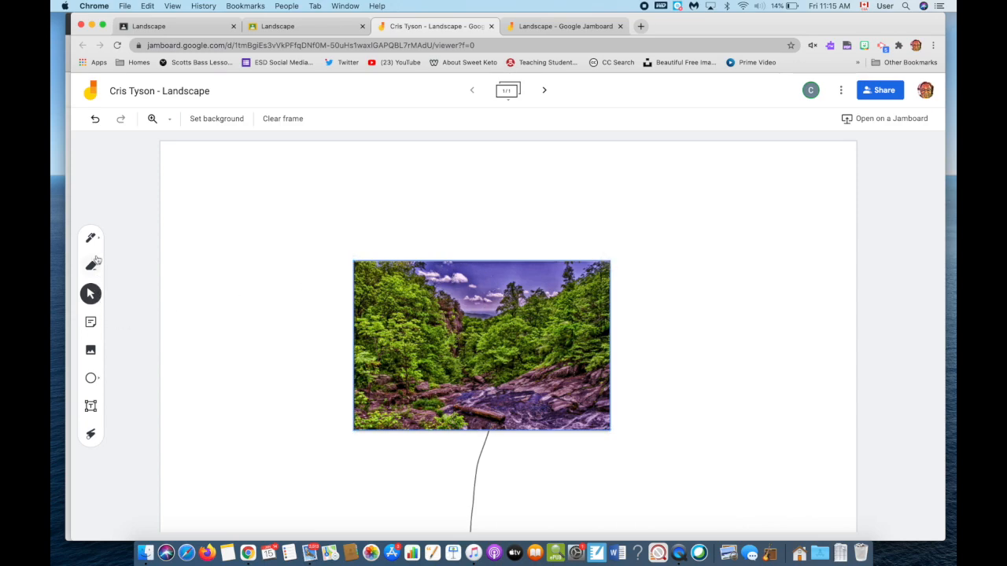
Draw a freehand arrow with the pen from above the image to the clouds in its sky
left_click(91, 379)
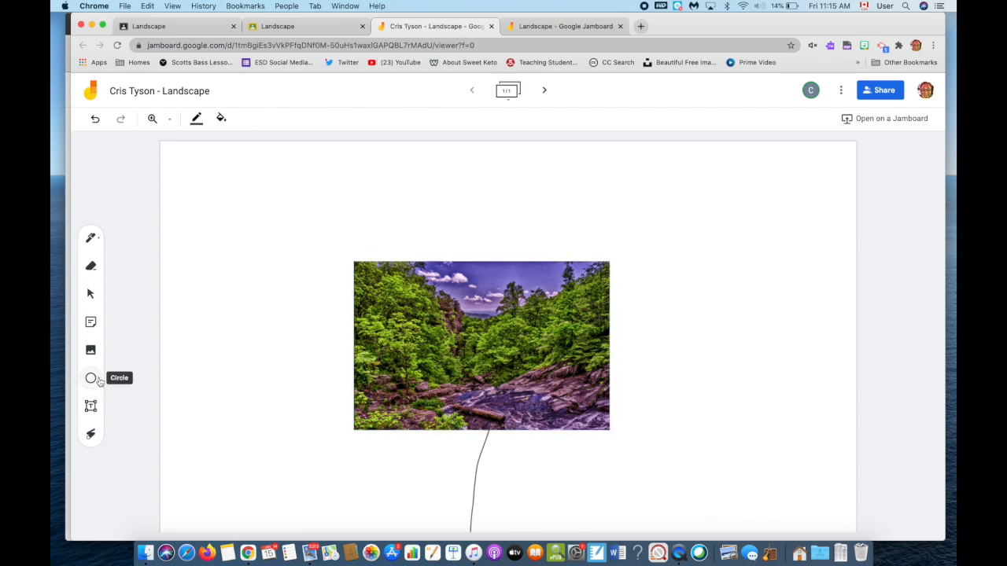
left_click(92, 380)
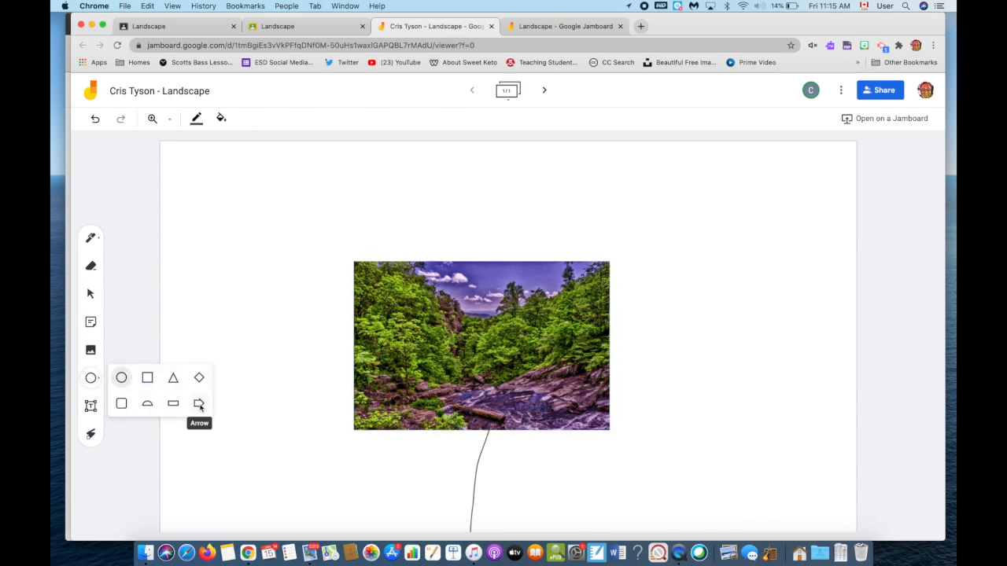
left_click(91, 239)
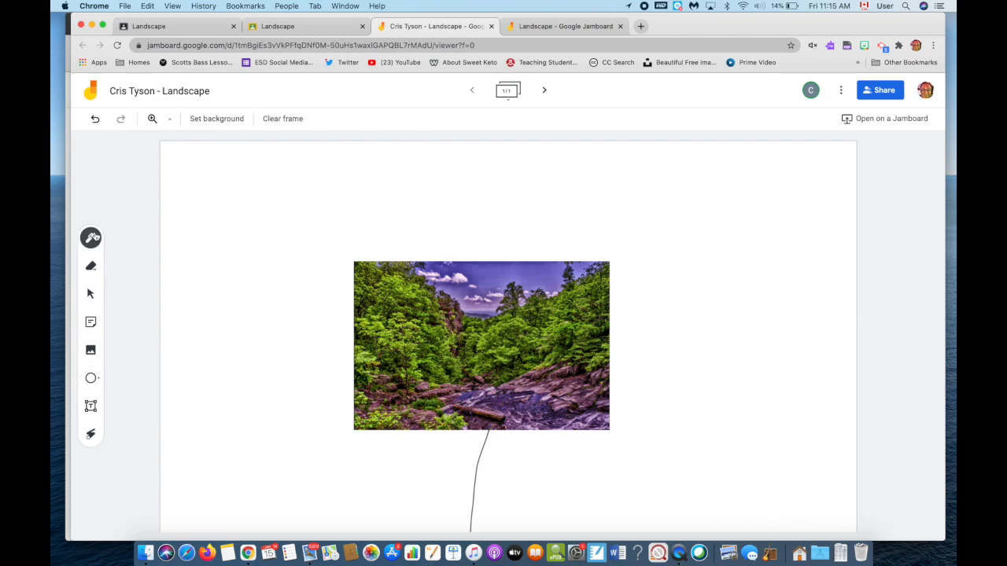
mouse_move(495, 222)
left_mouse_down()
mouse_move(457, 275)
mouse_move(478, 266)
left_mouse_up()
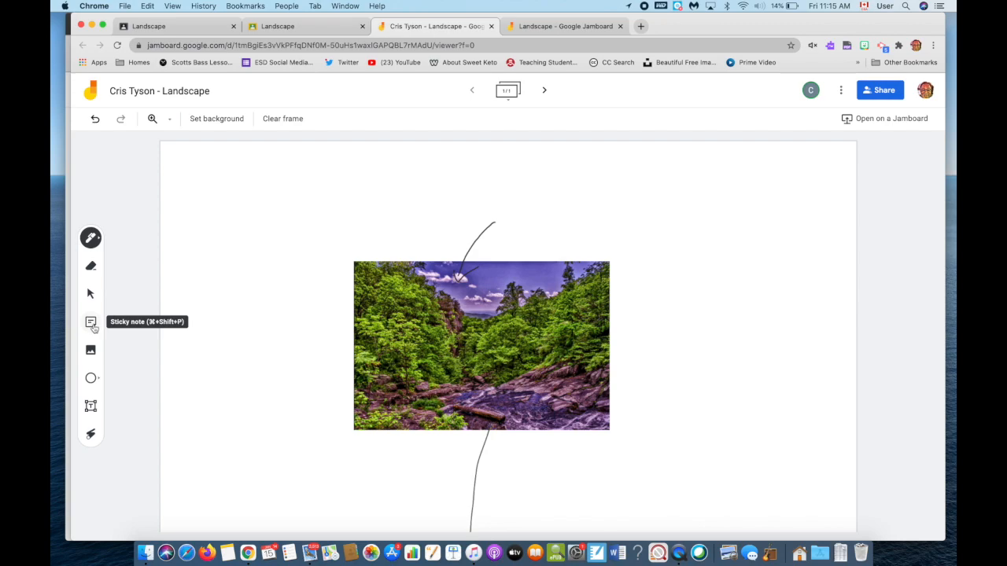
Add a text box at the arrow's tail reading "Great work. However, next time...", widen it, and go back to the submission's grading page
left_click(90, 407)
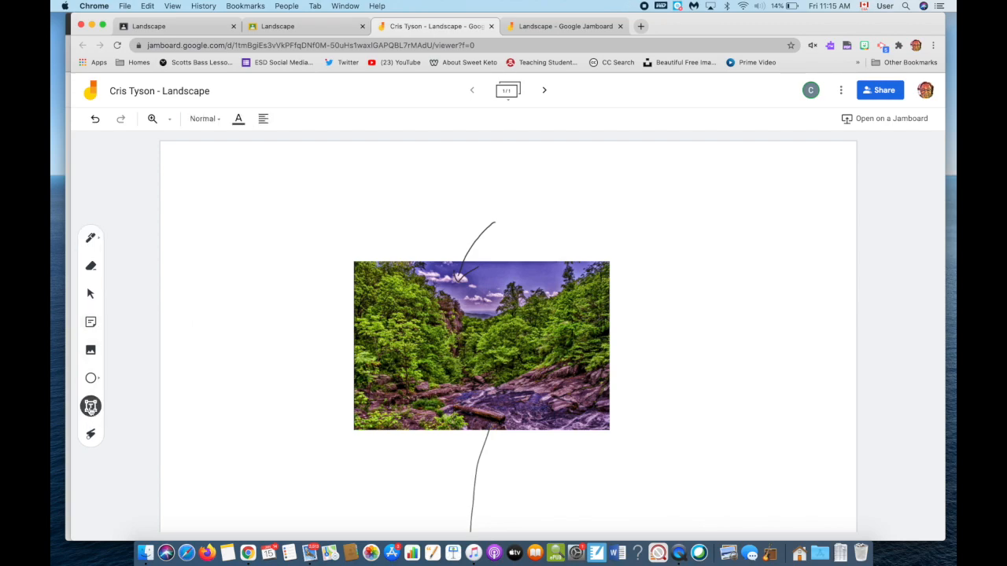
left_click(501, 194)
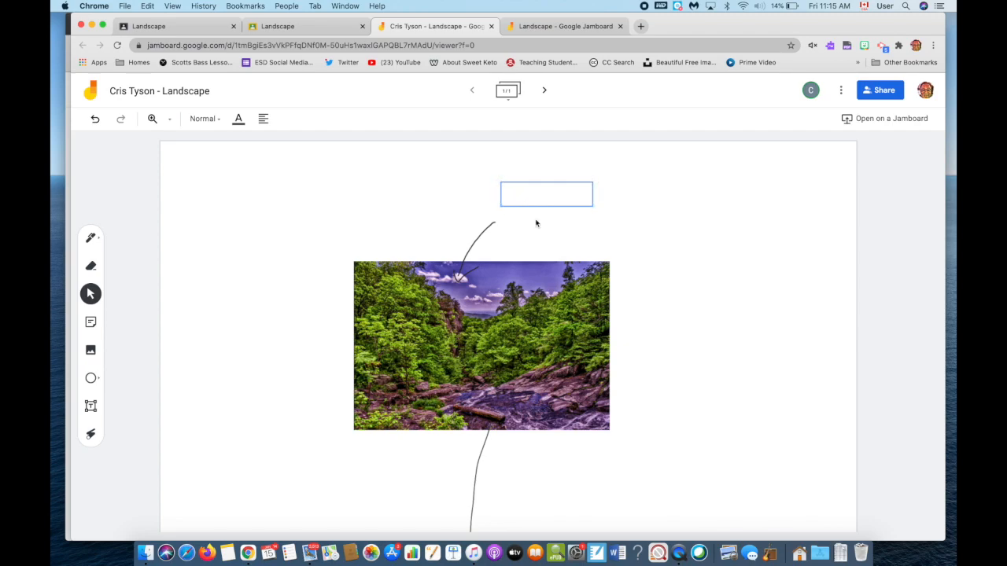
type("Great work.")
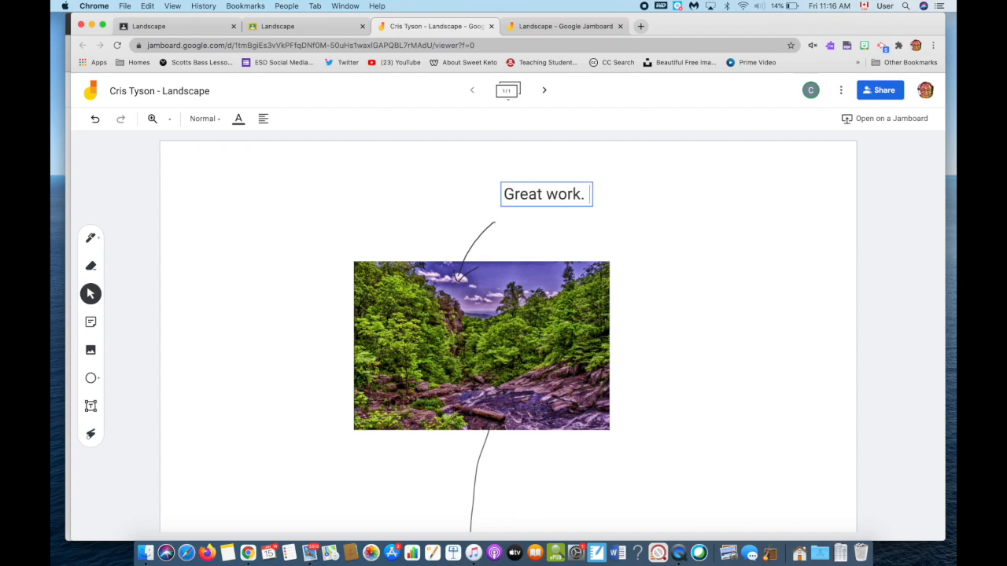
key("Return")
type("Howeve")
key("BackSpace")
type("ver.")
key("BackSpace")
type(", you")
key("BackSpace")
key("BackSpace")
key("BackSpace")
key("BackSpace")
type("next time...")
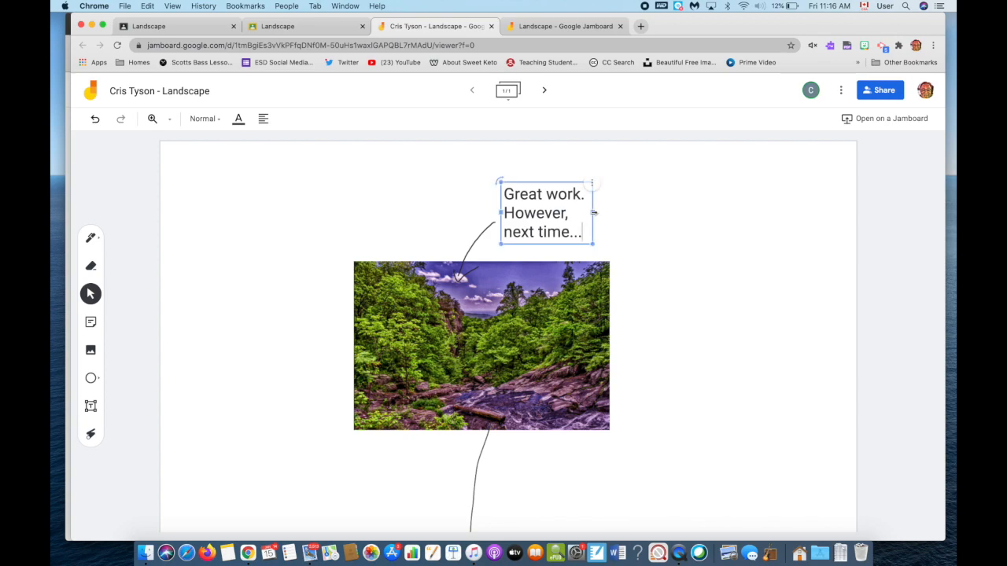
left_click_drag(594, 213, 686, 213)
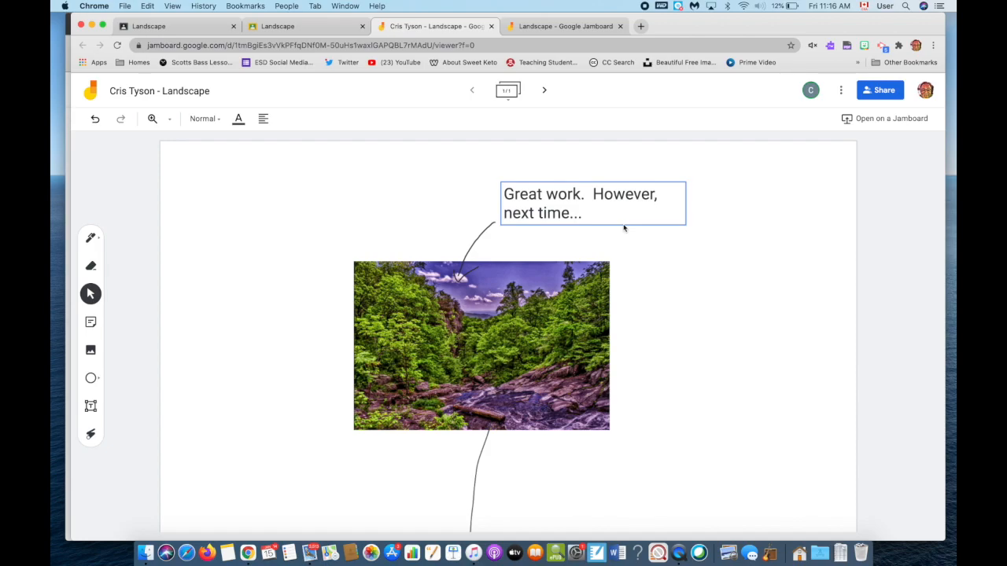
left_click(303, 29)
left_click(866, 273)
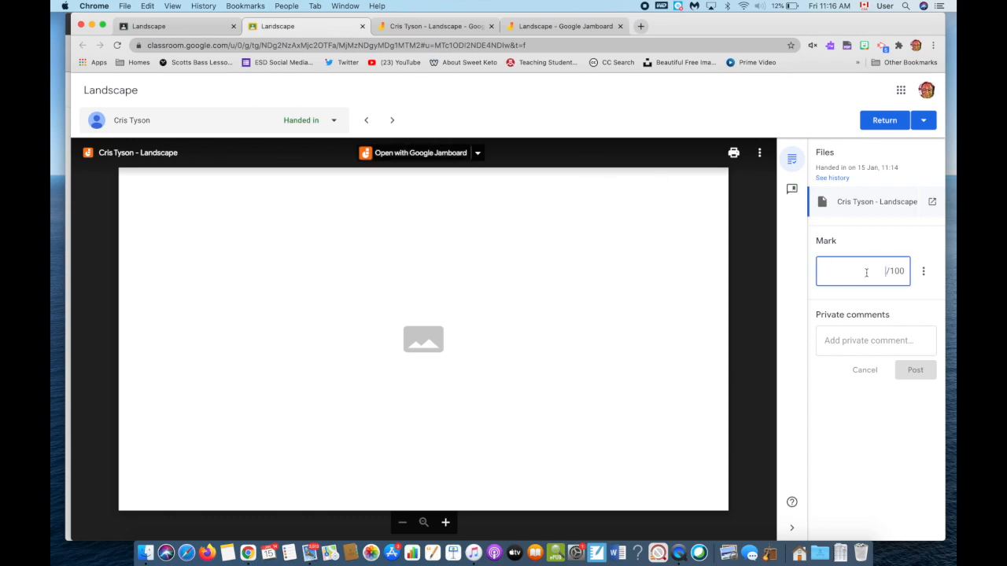
left_click(893, 343)
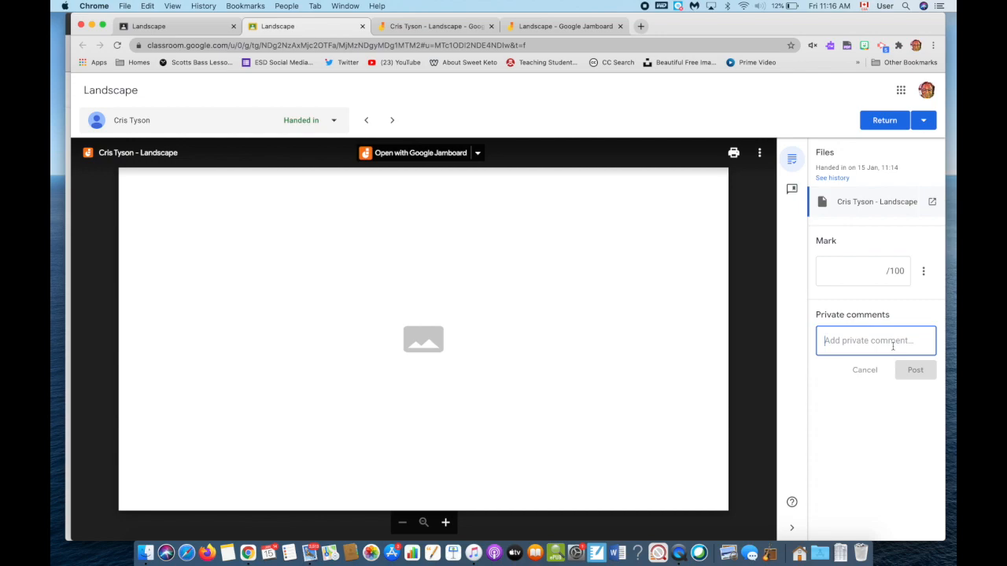
left_click(884, 120)
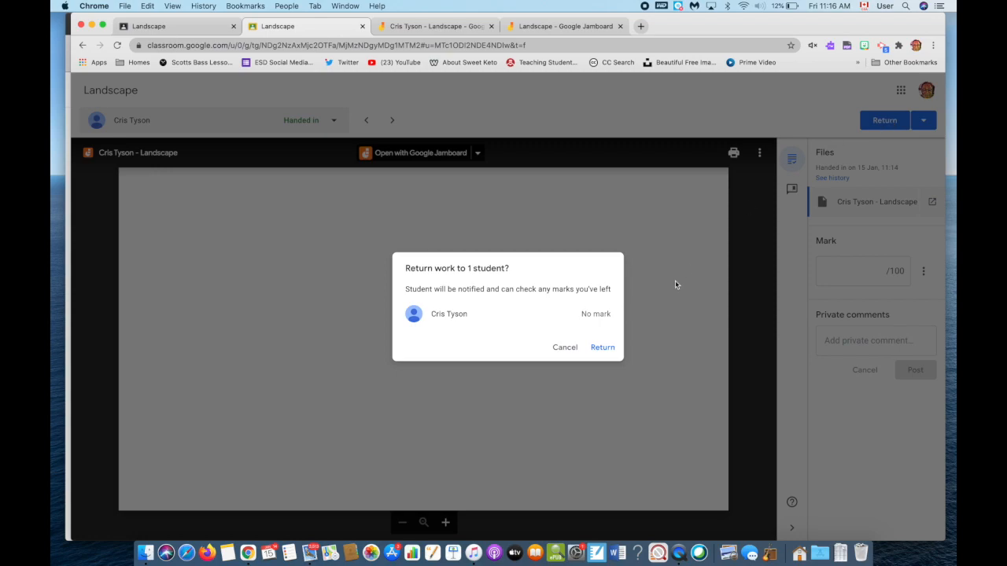
left_click(569, 346)
Mark the Landscape submission 70 out of 100 and return it to the student, confirming the return
left_click(873, 271)
type("70")
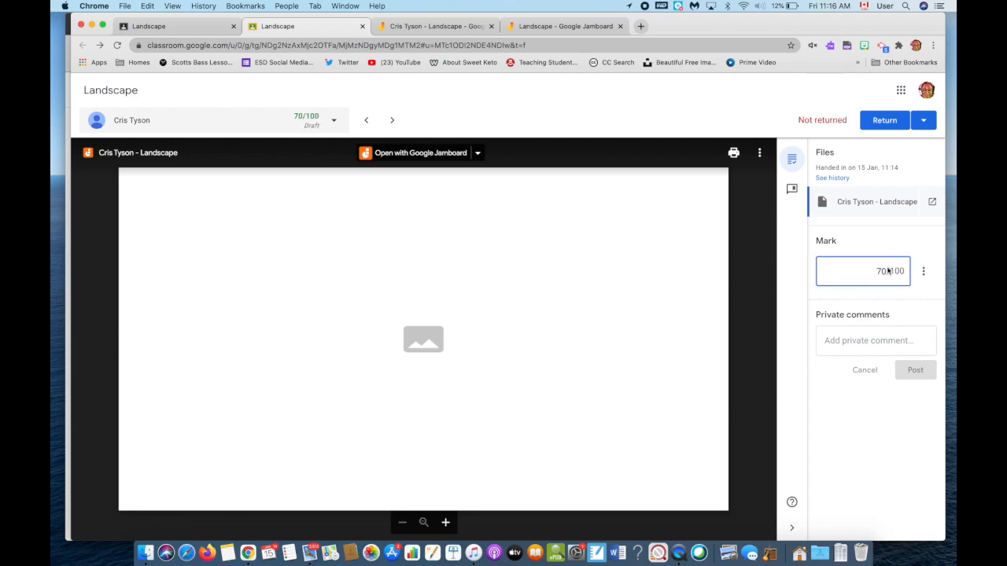
left_click(884, 119)
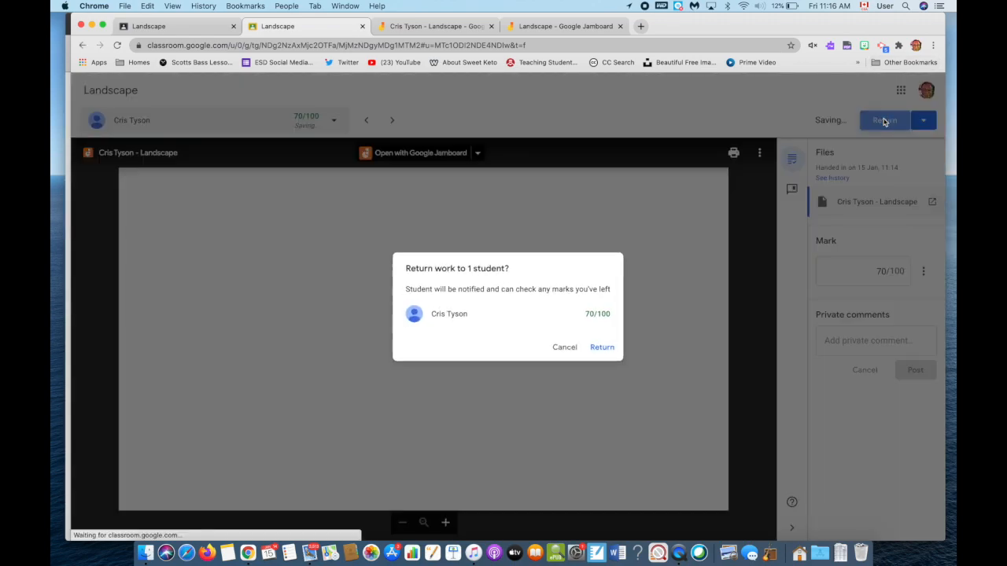
left_click(603, 347)
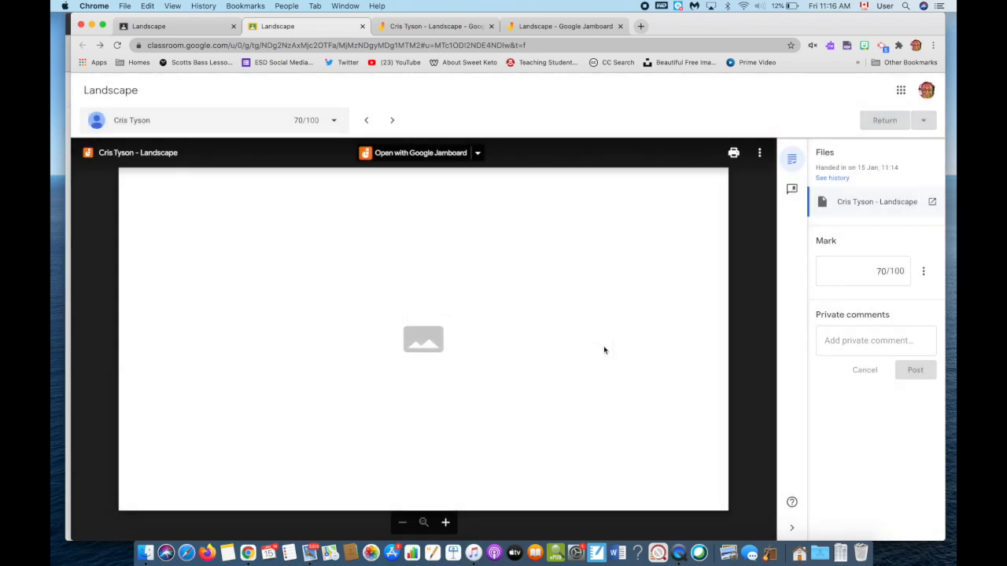
In the student's Classroom window, reload the Landscape assignment, open the returned jam to view the teacher's feedback, and go back to the assignment page
key("ctrl+Up")
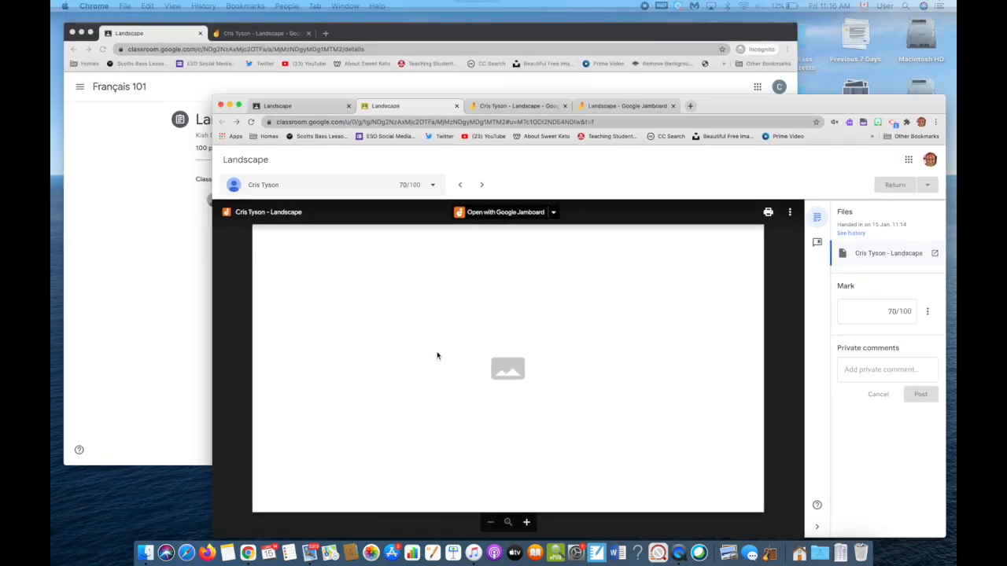
left_click(299, 250)
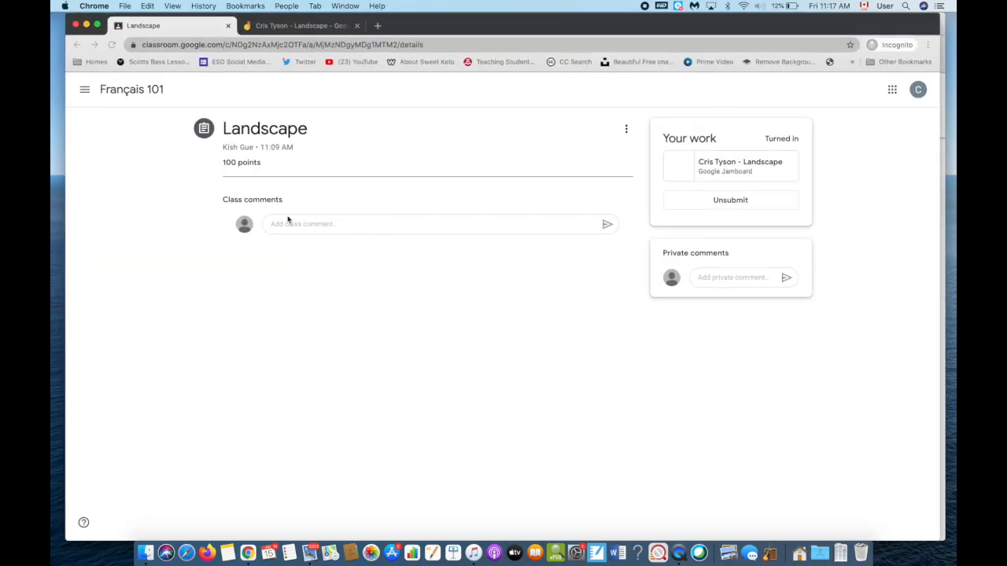
left_click(113, 46)
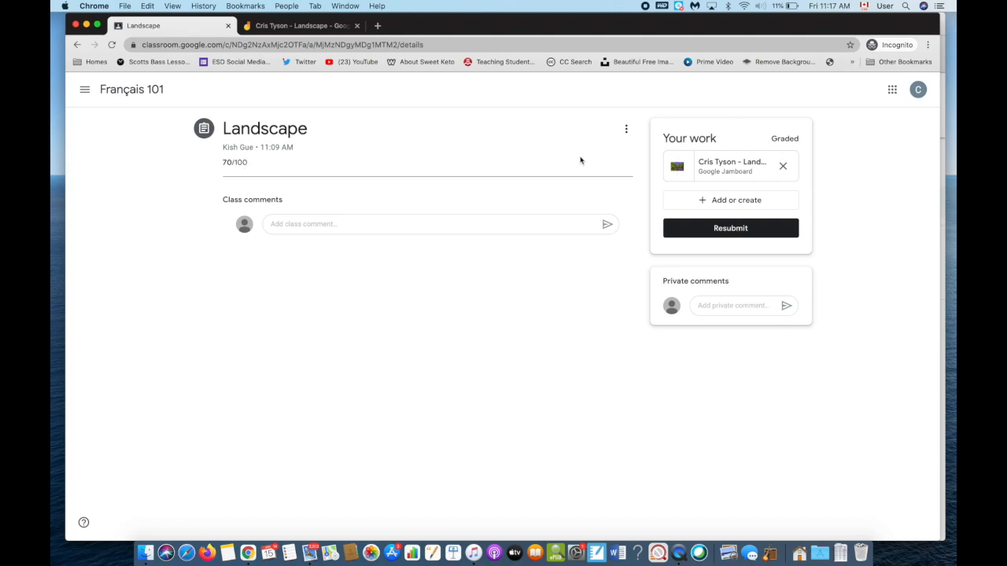
left_click(744, 172)
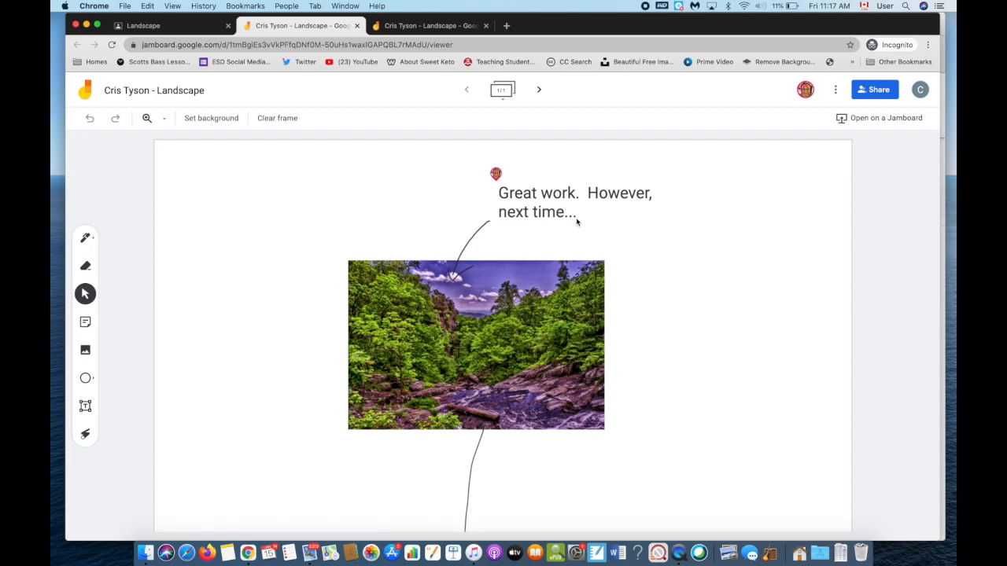
left_click(192, 30)
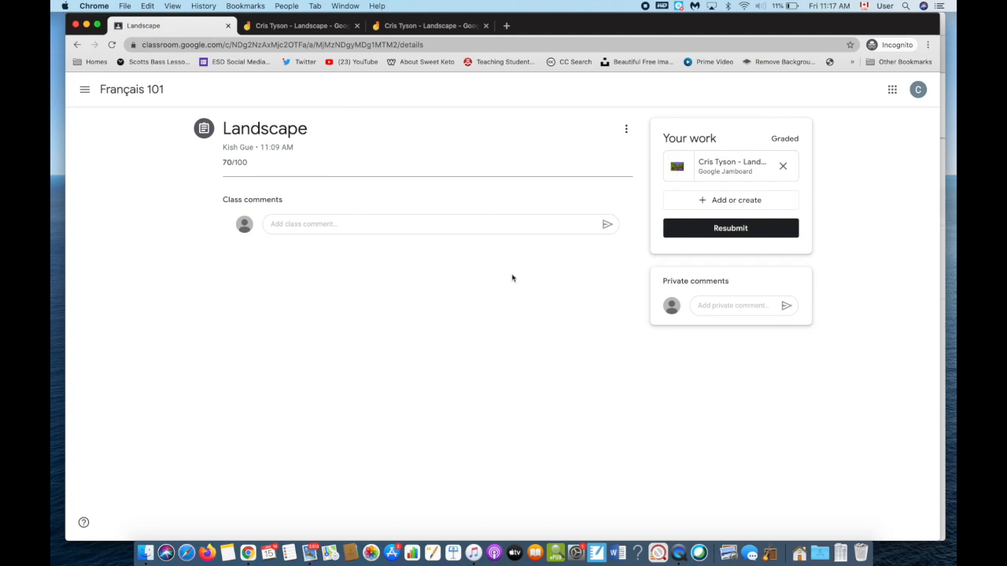